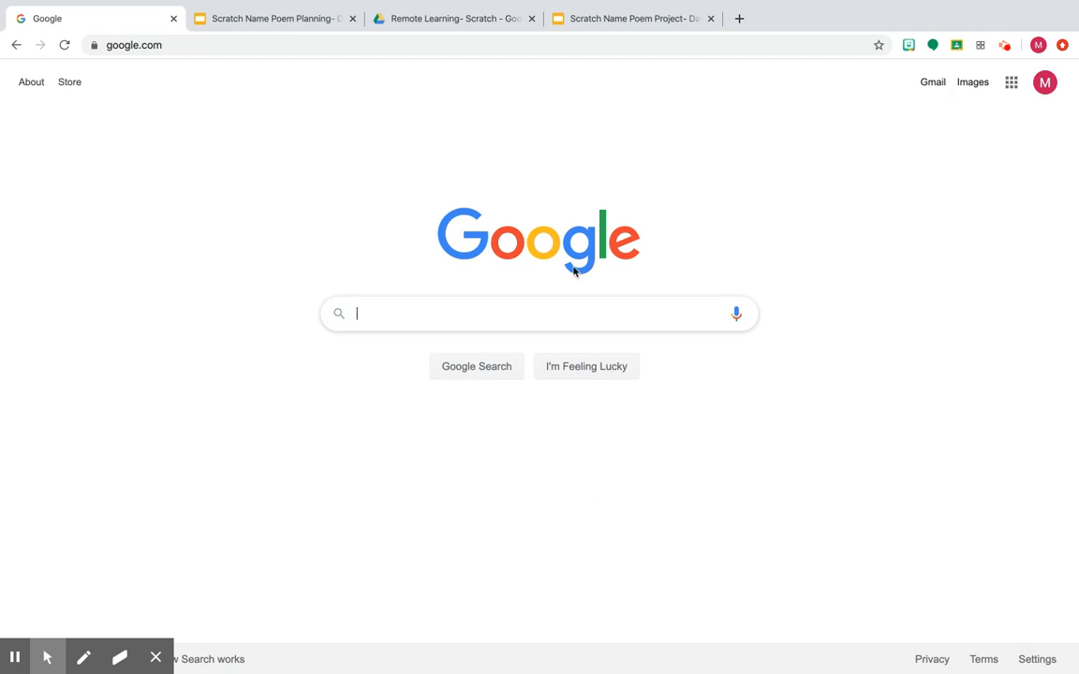
Go to scratch.mit.edu and sign out of the Scratch account that is already logged in
{"action": "left_click", "coordinate": [542, 48]}
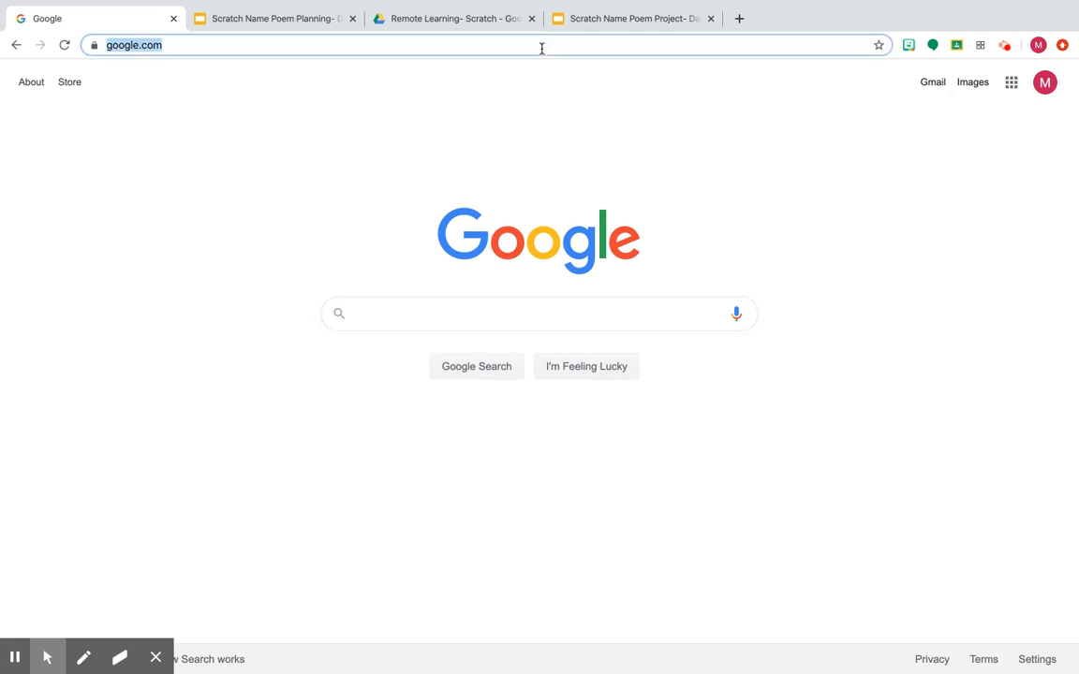
{"action": "type", "text": "scratc"}
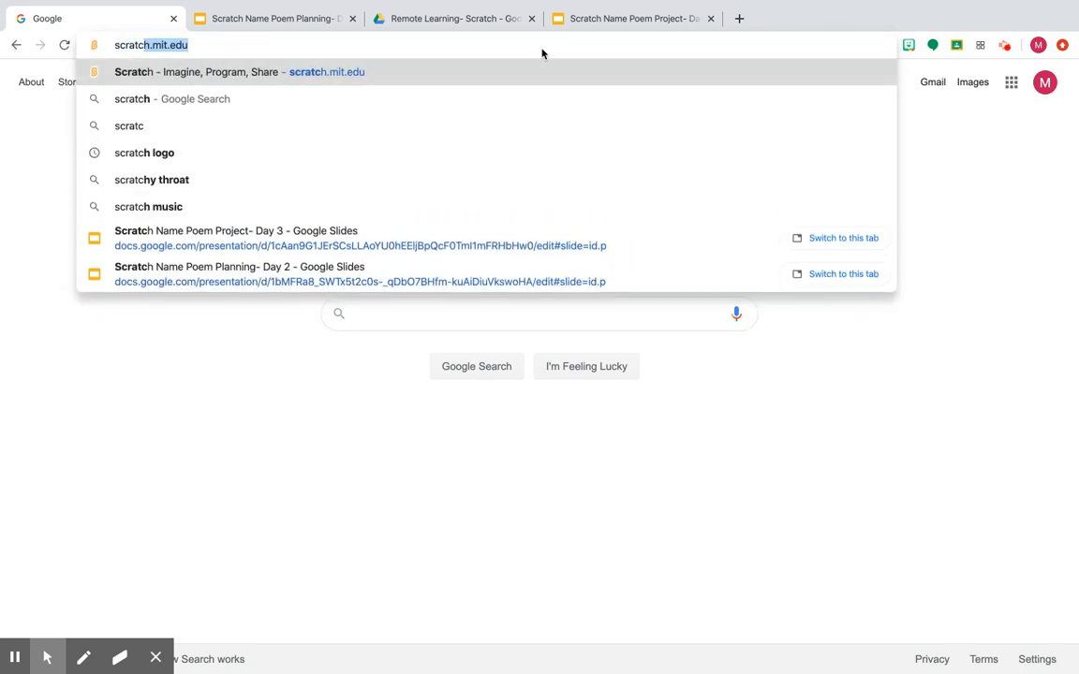
{"action": "key", "text": "Return"}
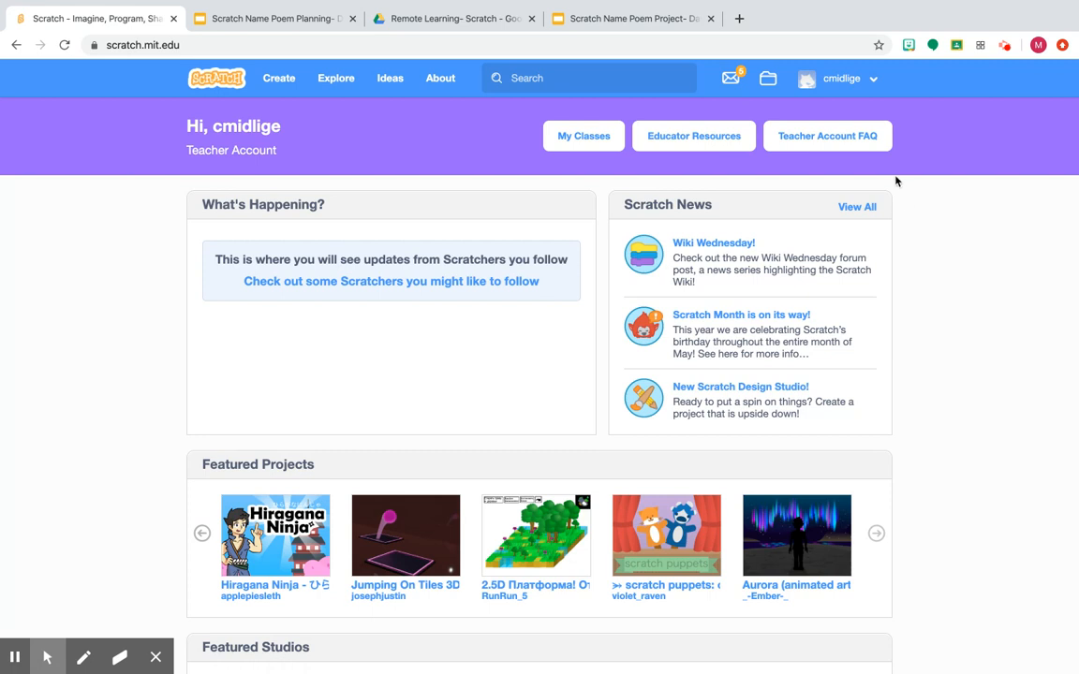
{"action": "left_click", "coordinate": [862, 79]}
{"action": "left_click", "coordinate": [813, 240]}
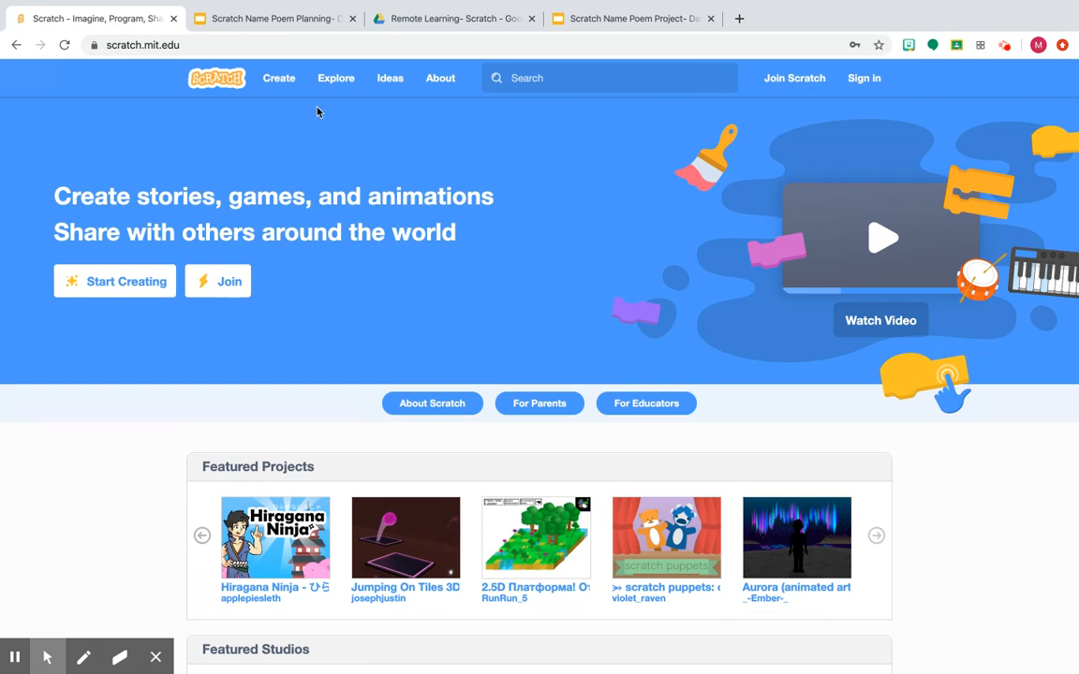
Switch to the Scratch Name Poem Planning- Day 2 slides and review the project intro, the planning example and the planning page
{"action": "left_click", "coordinate": [319, 17]}
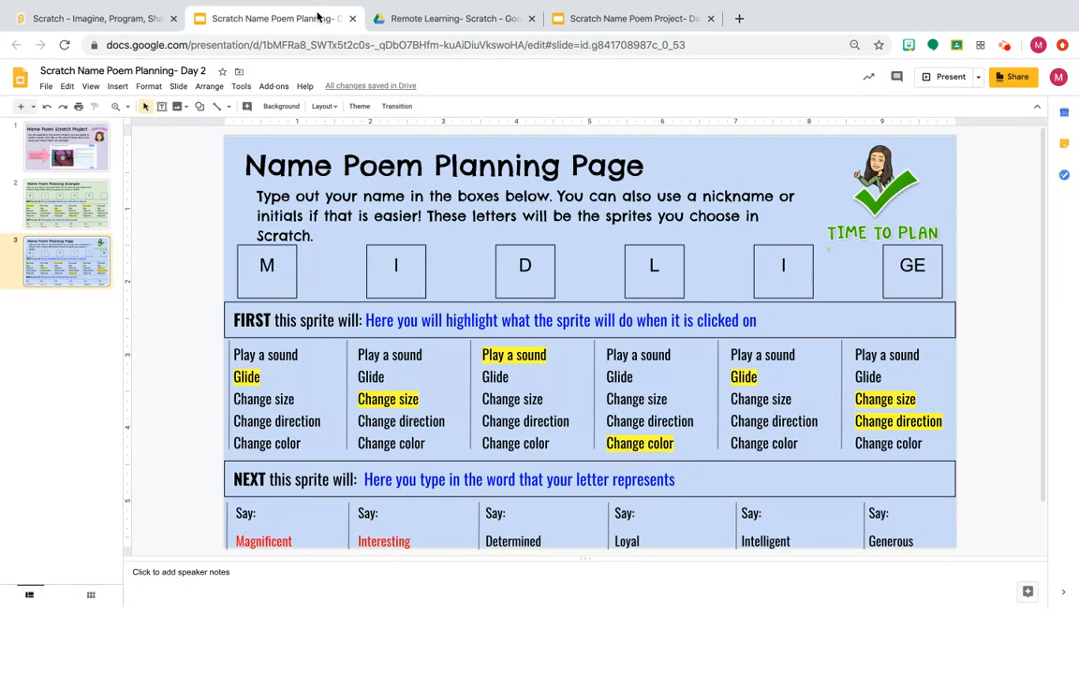
{"action": "left_click", "coordinate": [59, 167]}
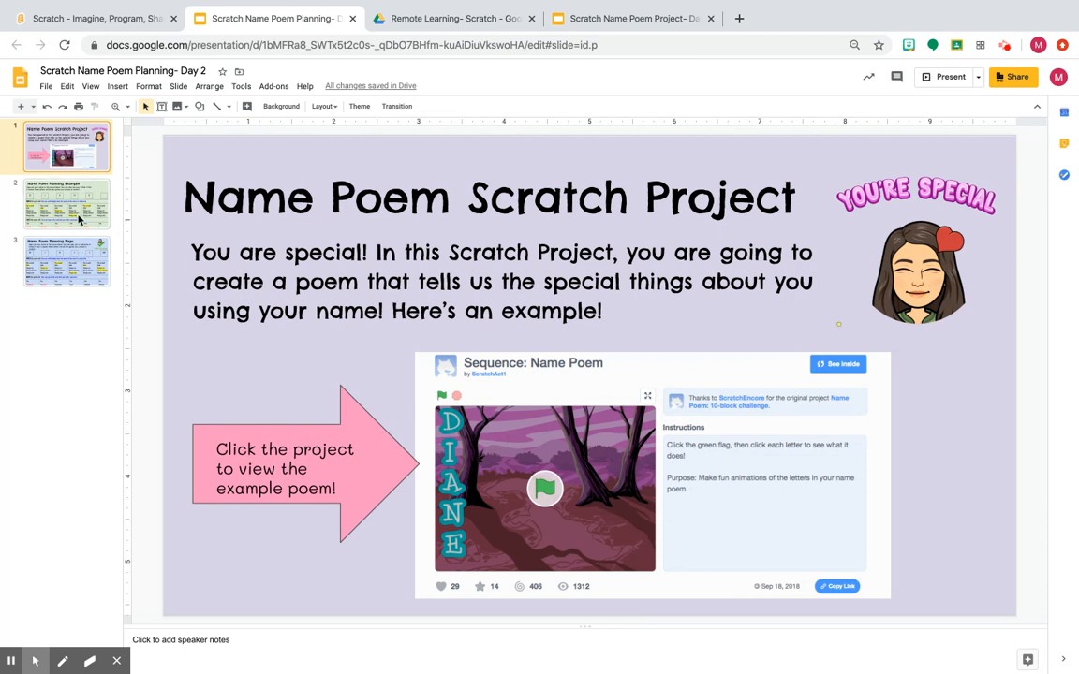
{"action": "left_click", "coordinate": [101, 192]}
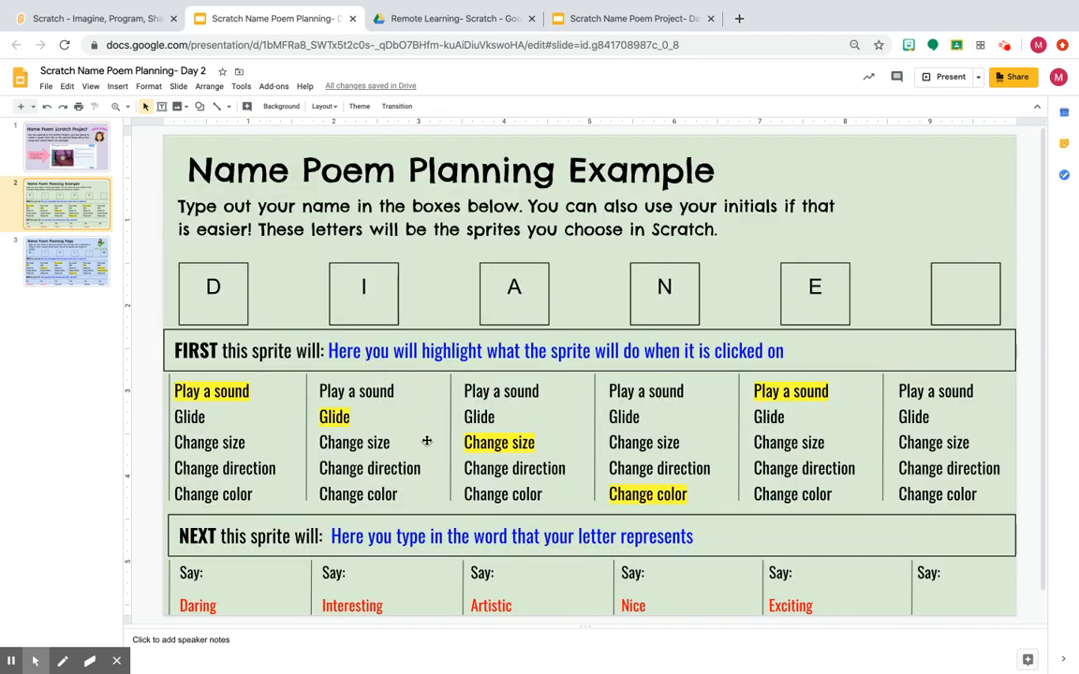
{"action": "left_click", "coordinate": [75, 240]}
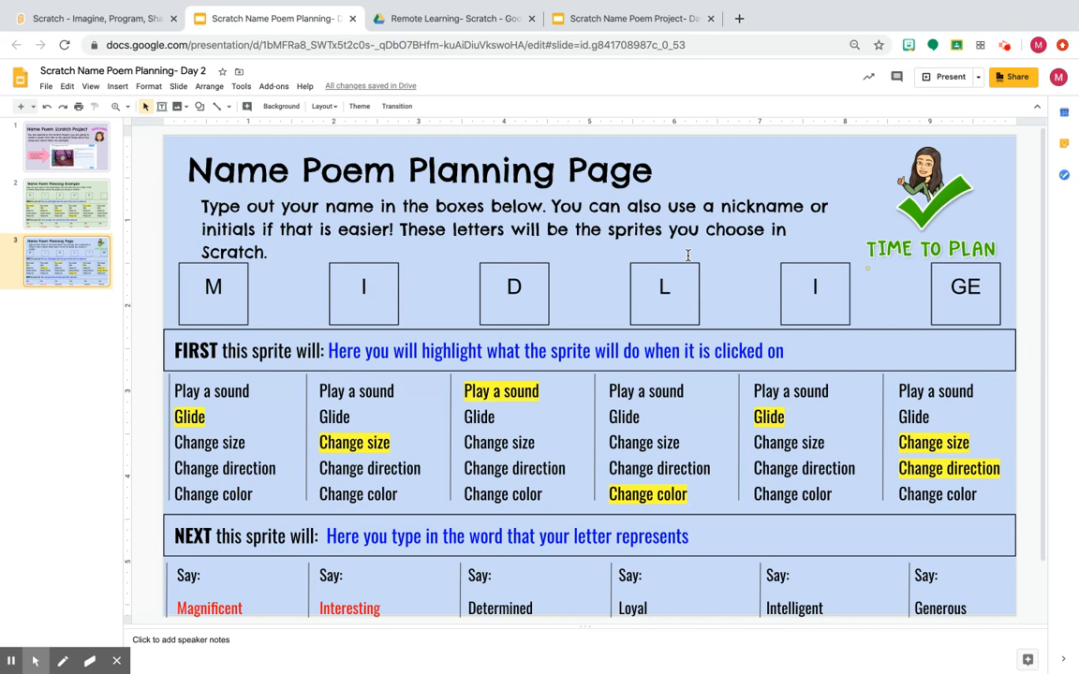
Close the Remote Learning- Scratch tab and view the Creating a New Project slide in Scratch Name Poem Project- Day 3
{"action": "left_click", "coordinate": [531, 19]}
{"action": "left_click", "coordinate": [481, 25]}
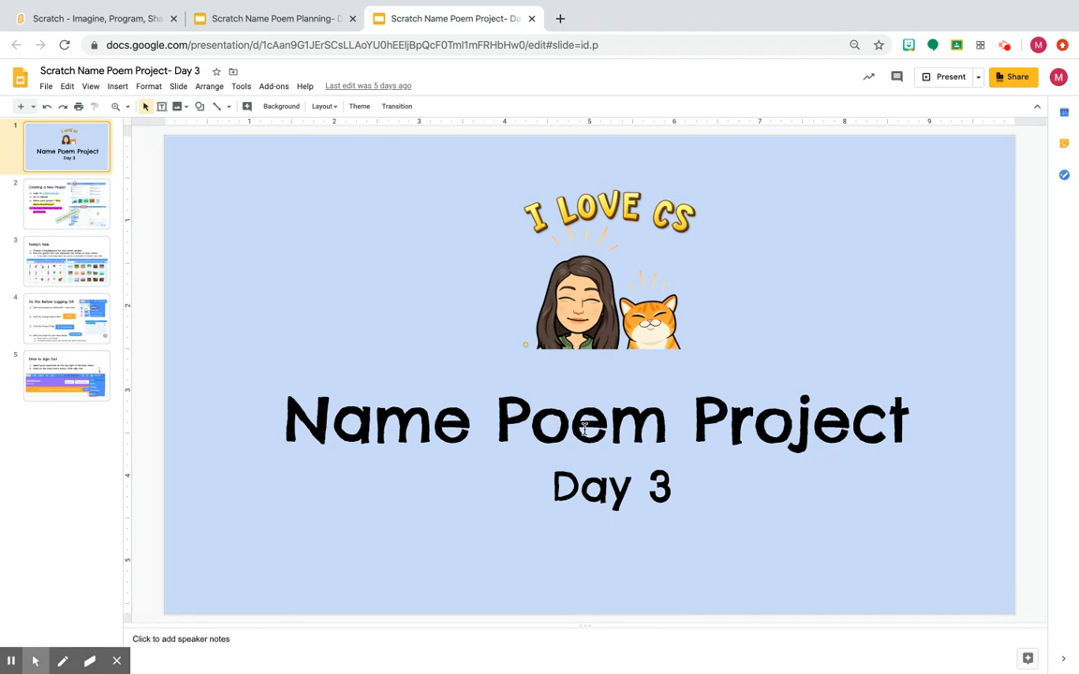
{"action": "left_click", "coordinate": [86, 224]}
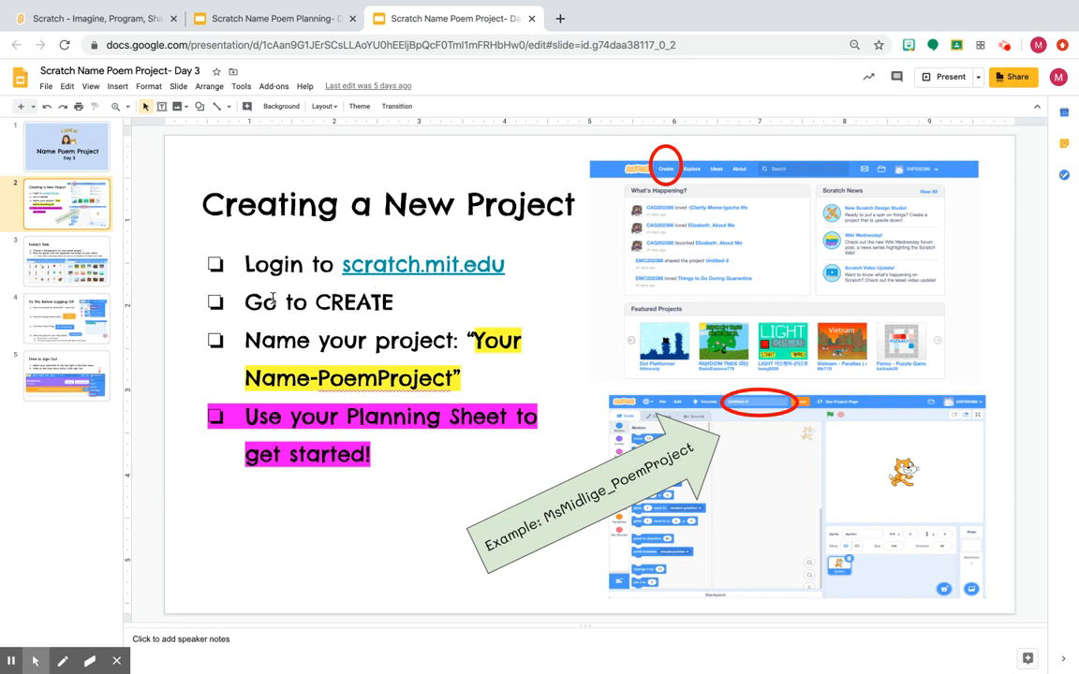
Return to Scratch, sign in with the saved account credentials, and create a new project
{"action": "left_click", "coordinate": [122, 17]}
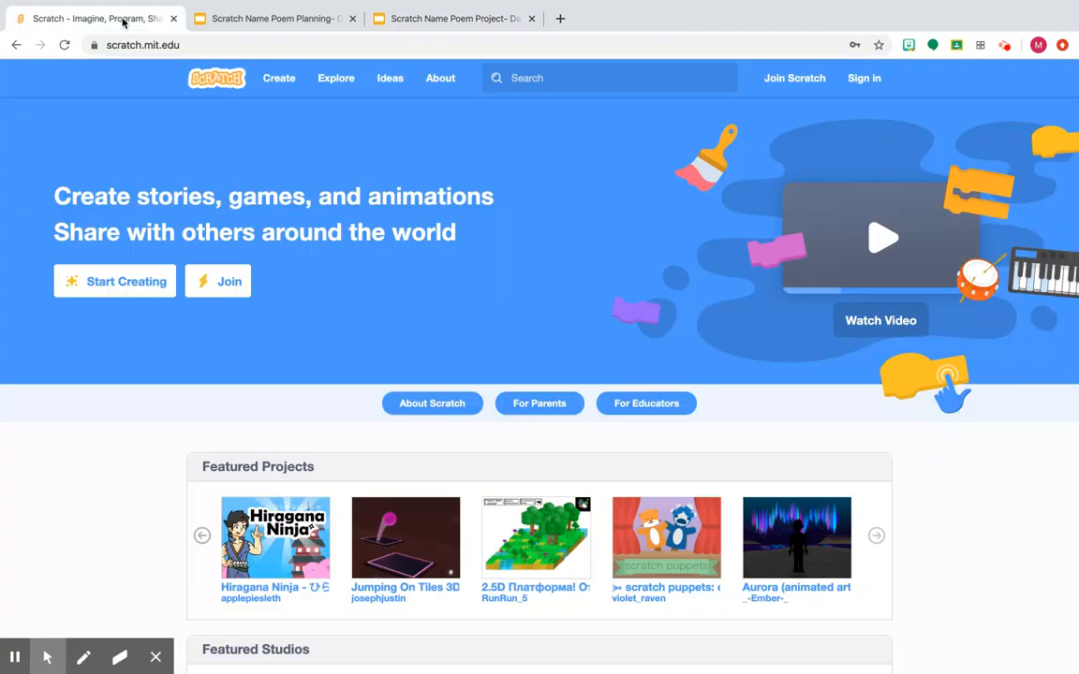
{"action": "left_click", "coordinate": [860, 80]}
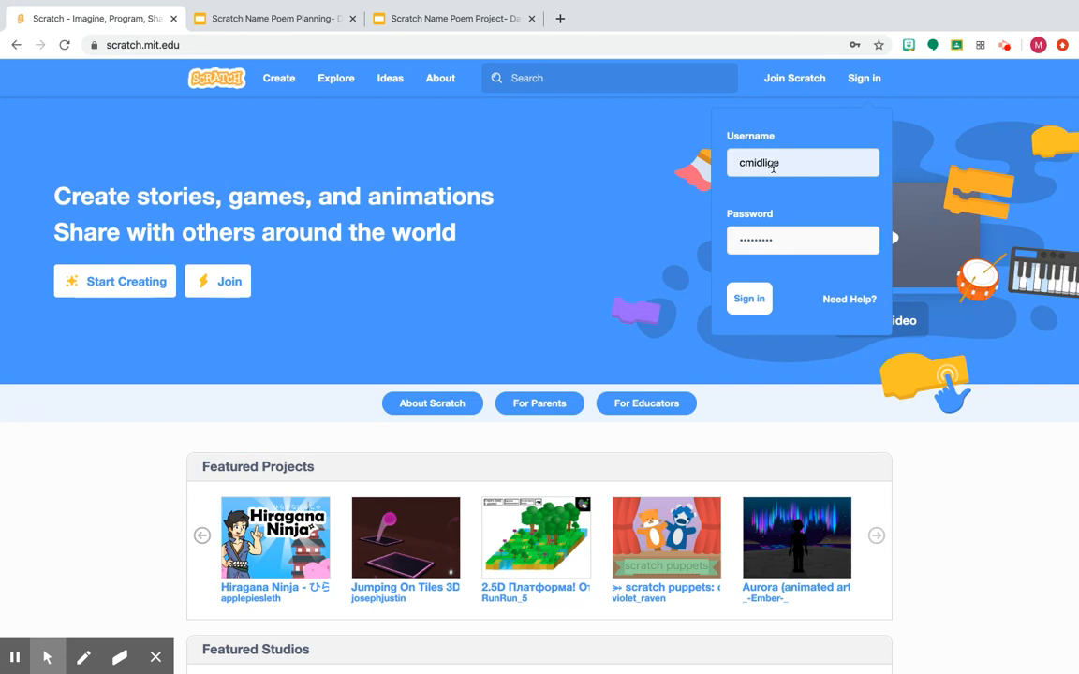
{"action": "left_click", "coordinate": [748, 298]}
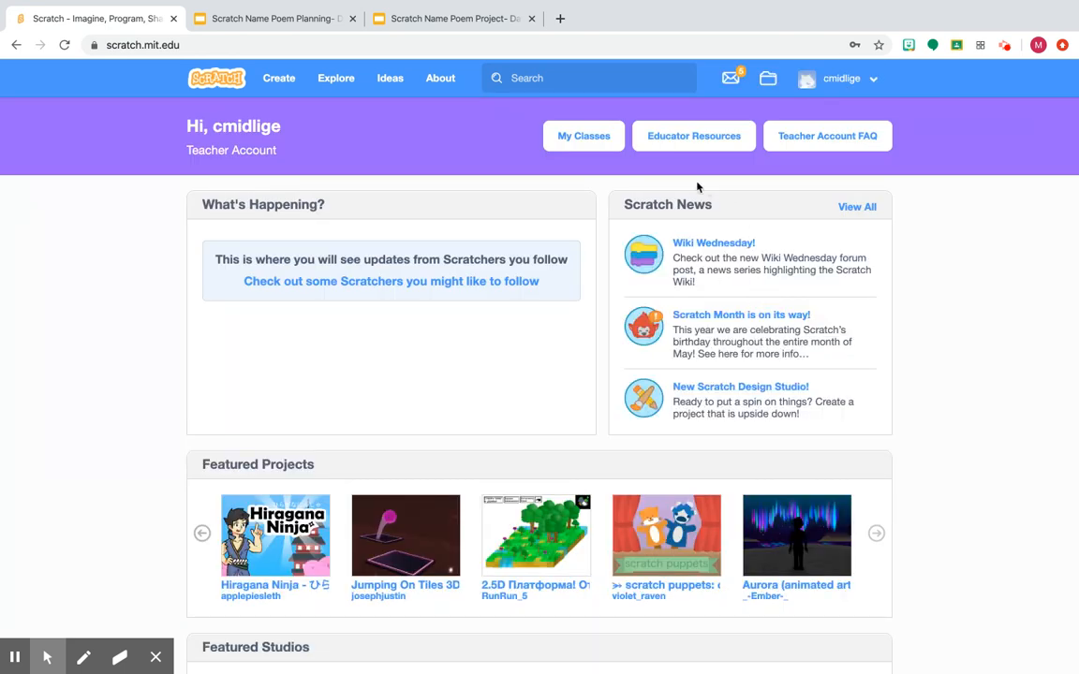
{"action": "left_click", "coordinate": [279, 77]}
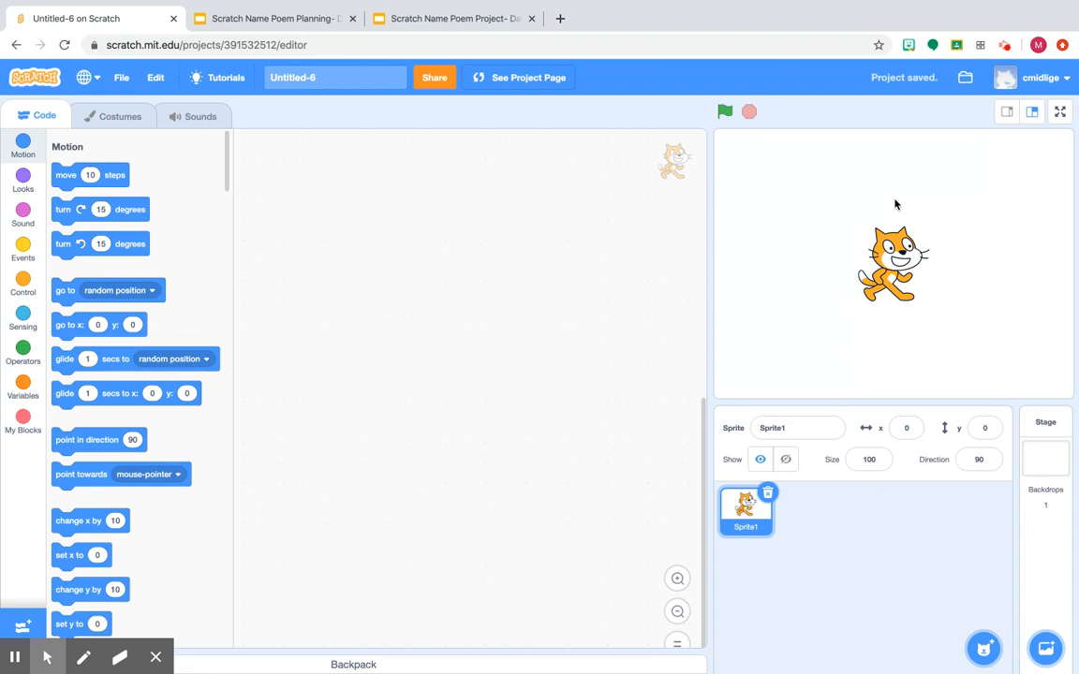
Check the naming example in the Day 3 slides and rename the Scratch project to the teacher's name followed by "-PoemProject"
{"action": "left_click", "coordinate": [308, 79]}
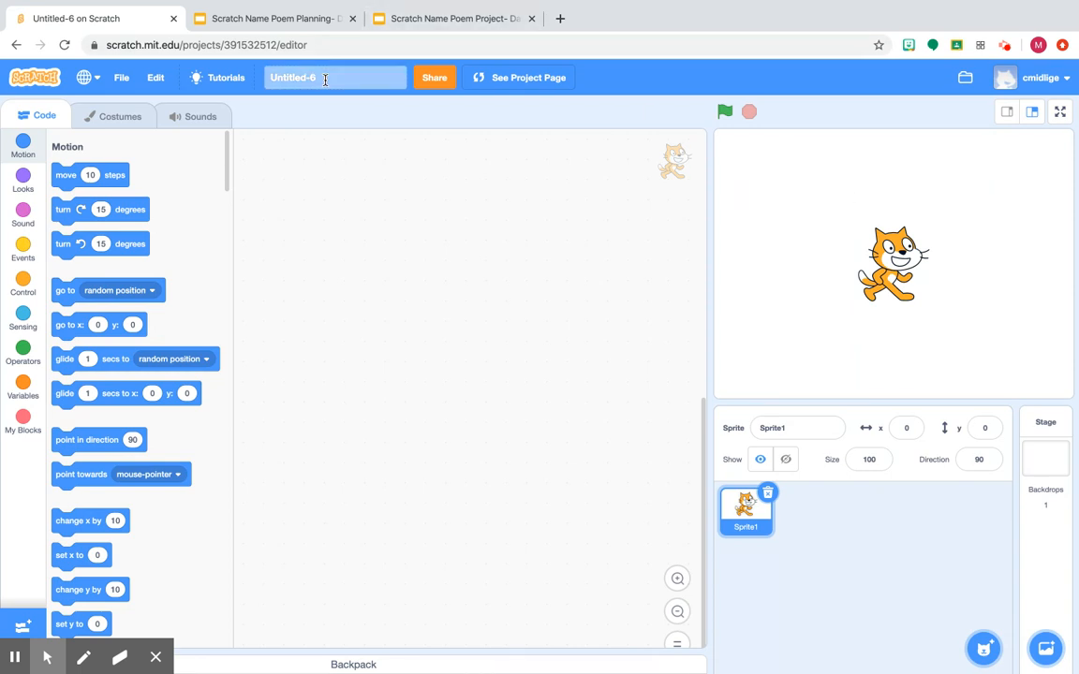
{"action": "left_click", "coordinate": [392, 13]}
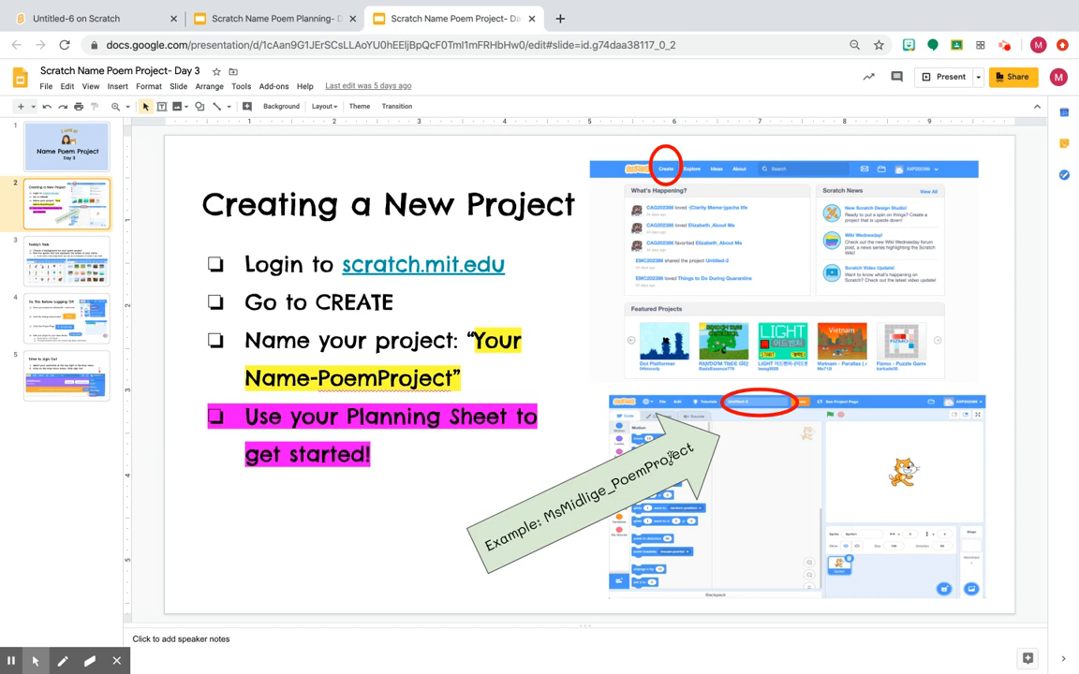
{"action": "left_click", "coordinate": [108, 26]}
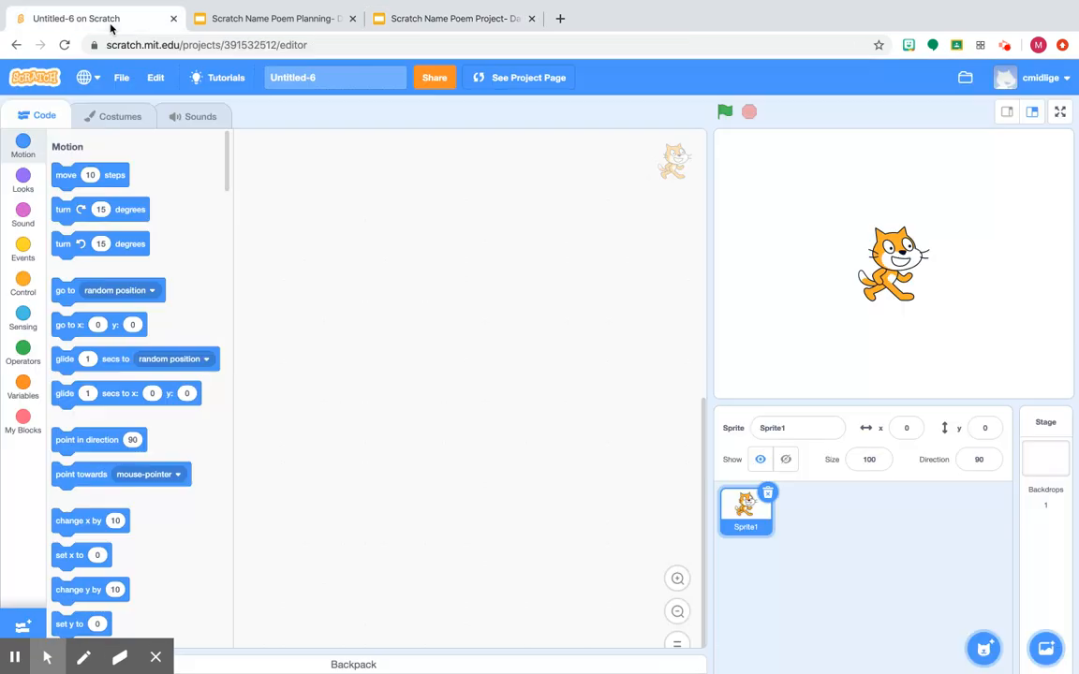
{"action": "left_click", "coordinate": [322, 78]}
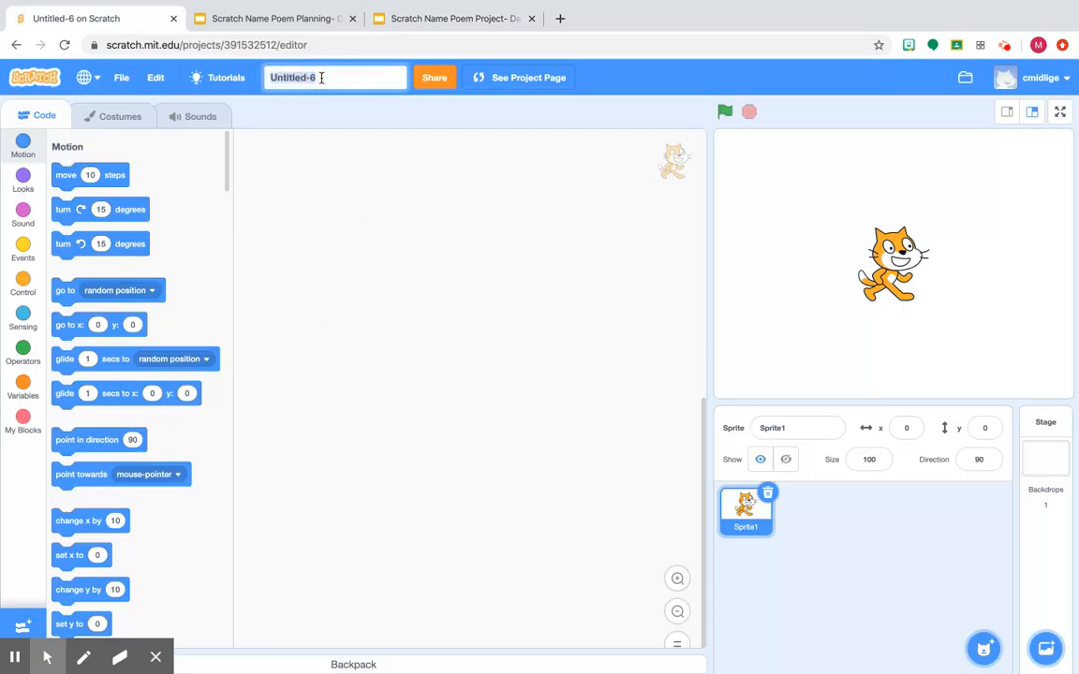
{"action": "key", "text": "BackSpace"}
{"action": "type", "text": "MsMidlige POe"}
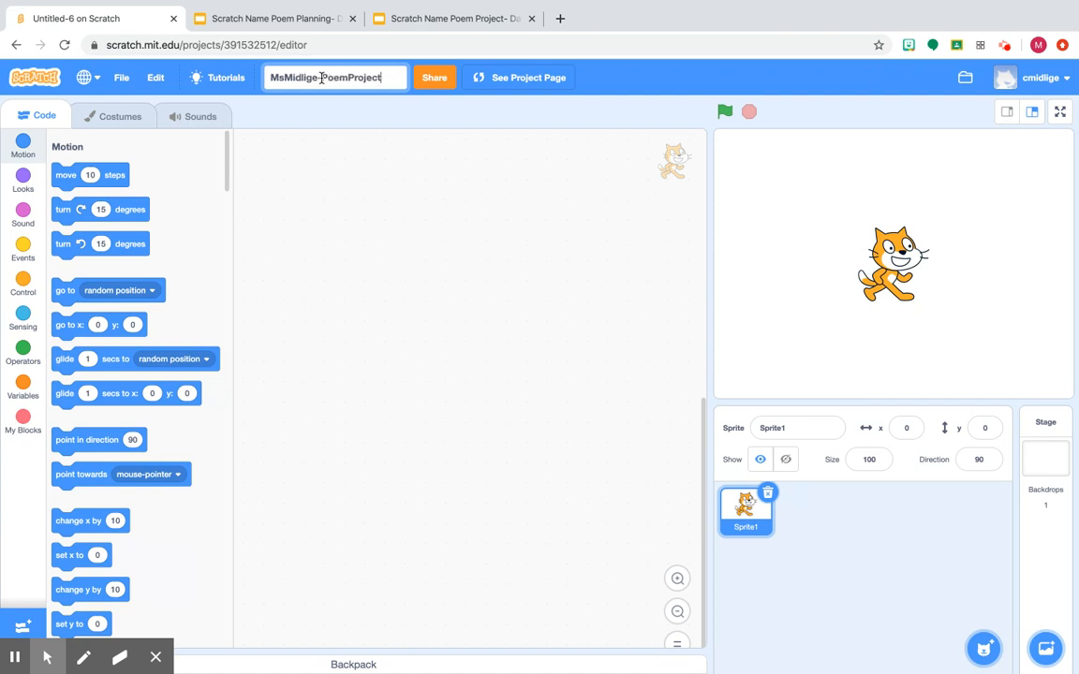
{"action": "key", "text": "Return"}
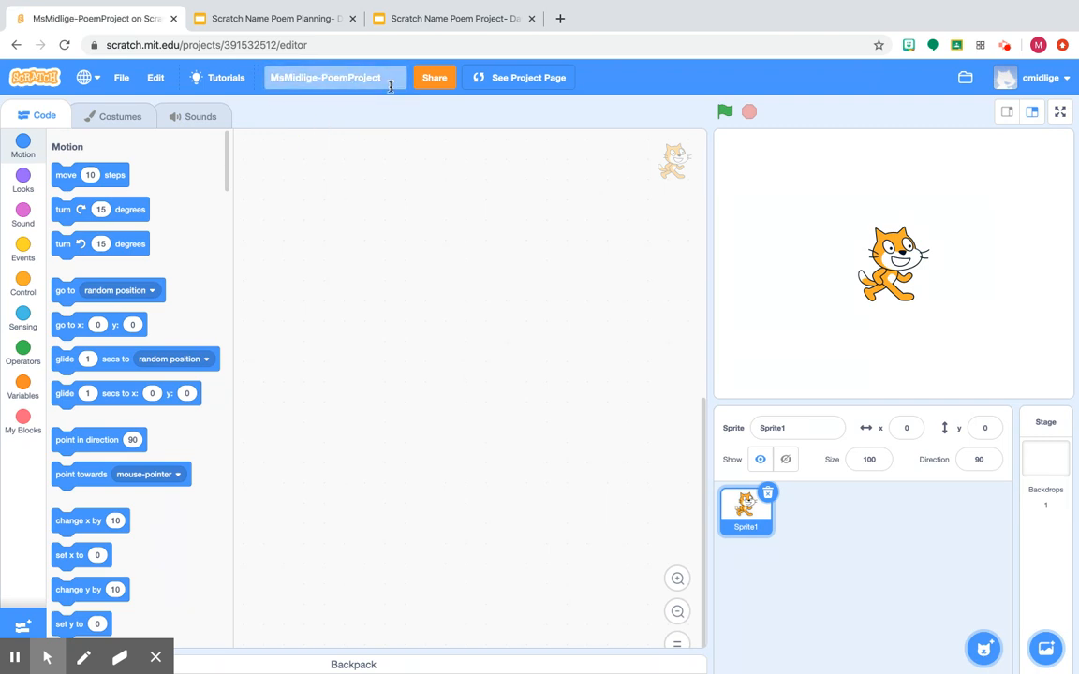
Review the Today's Task slide in the Day 3 slides and the Name Poem Planning Page in the Day 2 slides
{"action": "left_click", "coordinate": [437, 18]}
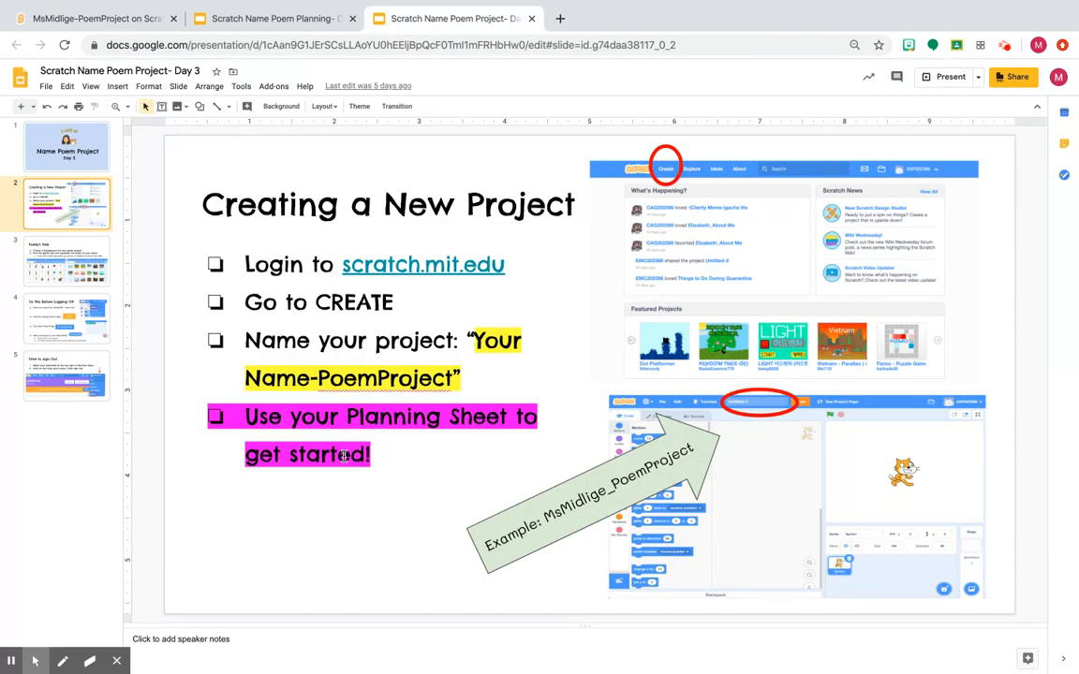
{"action": "left_click", "coordinate": [62, 272]}
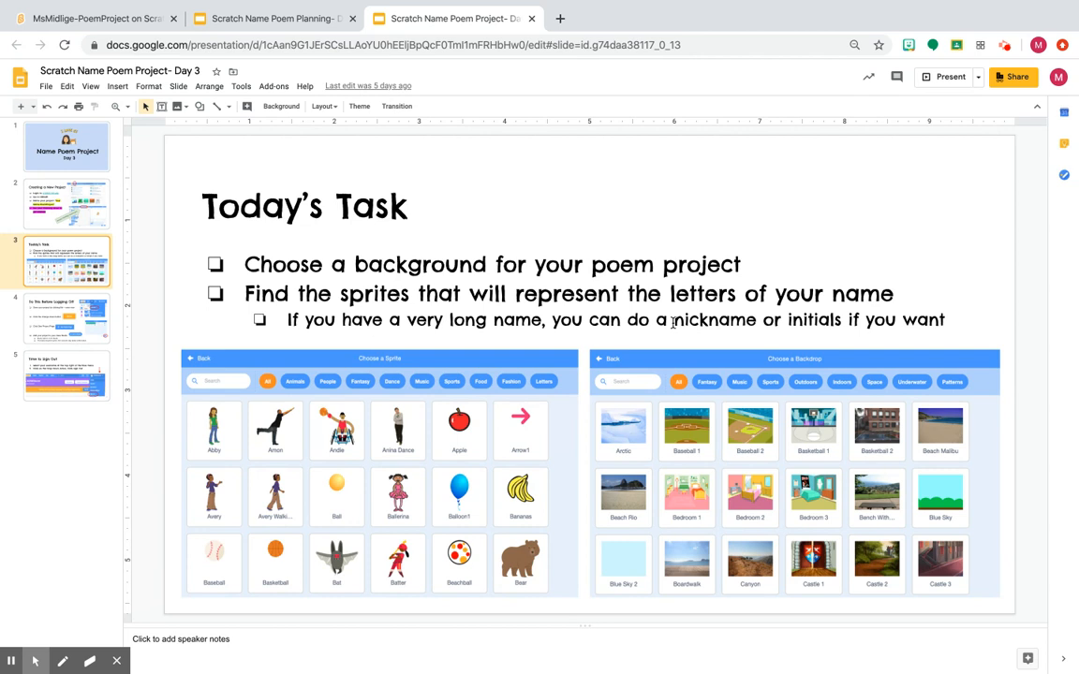
{"action": "left_click", "coordinate": [239, 26]}
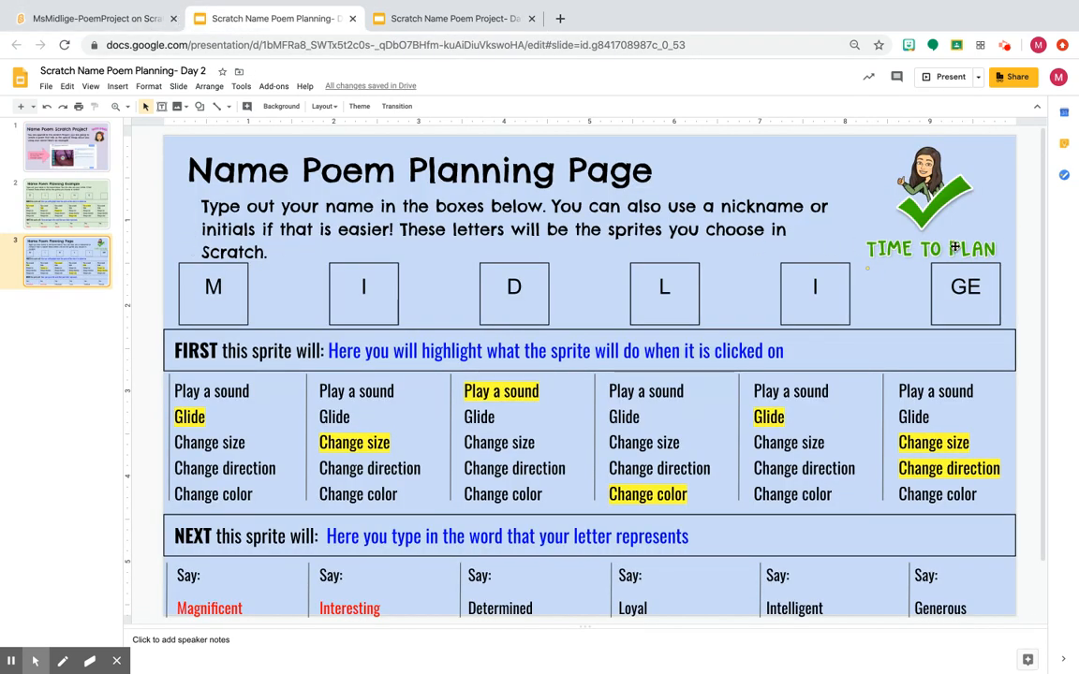
Switch back to the Scratch project and delete the default cat sprite
{"action": "left_click", "coordinate": [132, 18]}
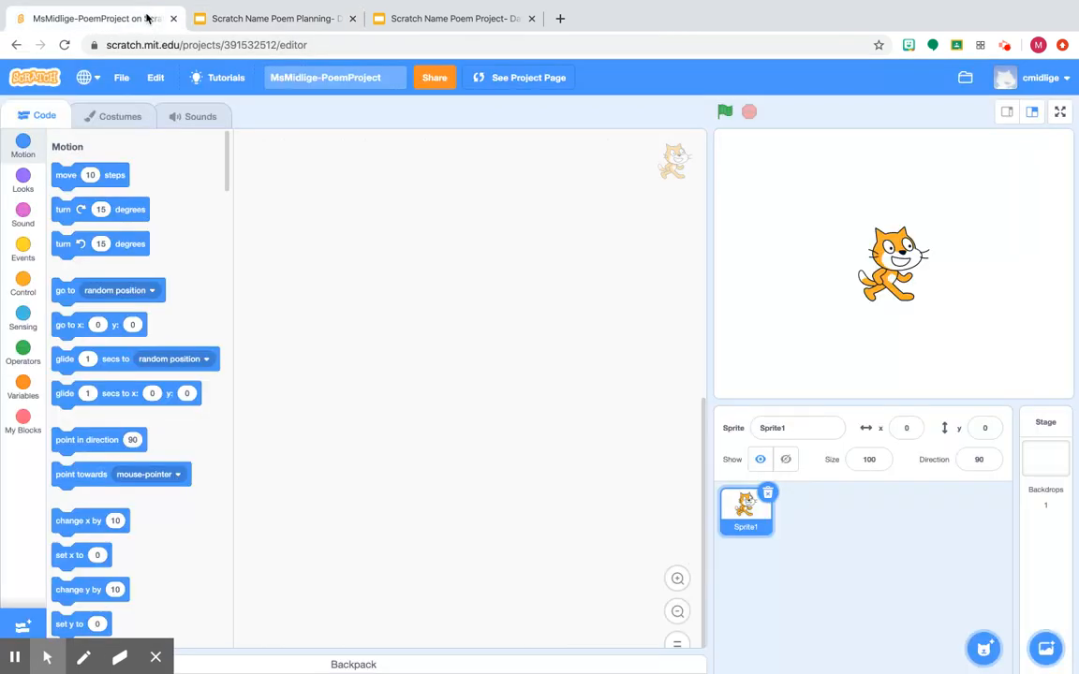
{"action": "left_click", "coordinate": [767, 494]}
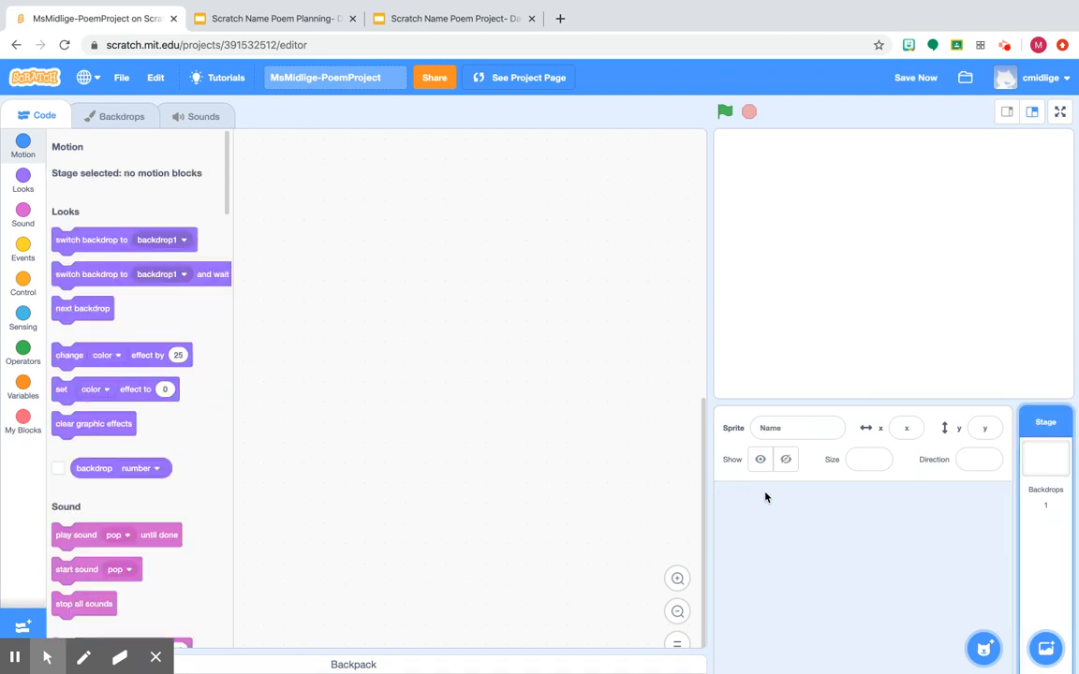
Browse the backdrop library and add the Hearts backdrop to the stage
{"action": "left_click", "coordinate": [1048, 650]}
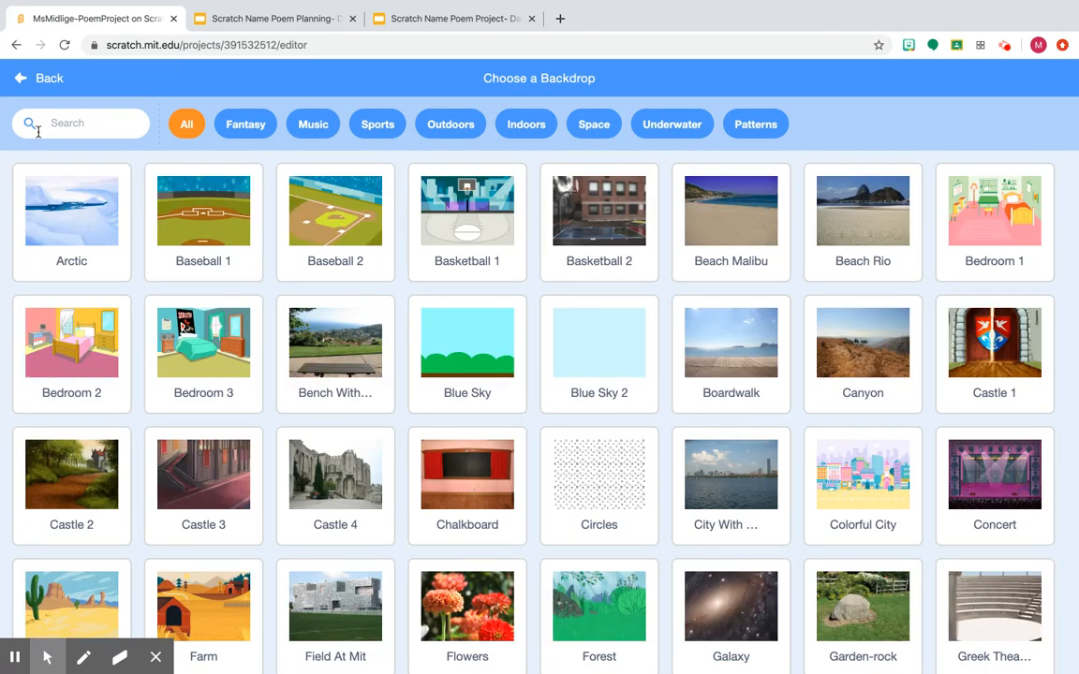
{"action": "left_click", "coordinate": [33, 77]}
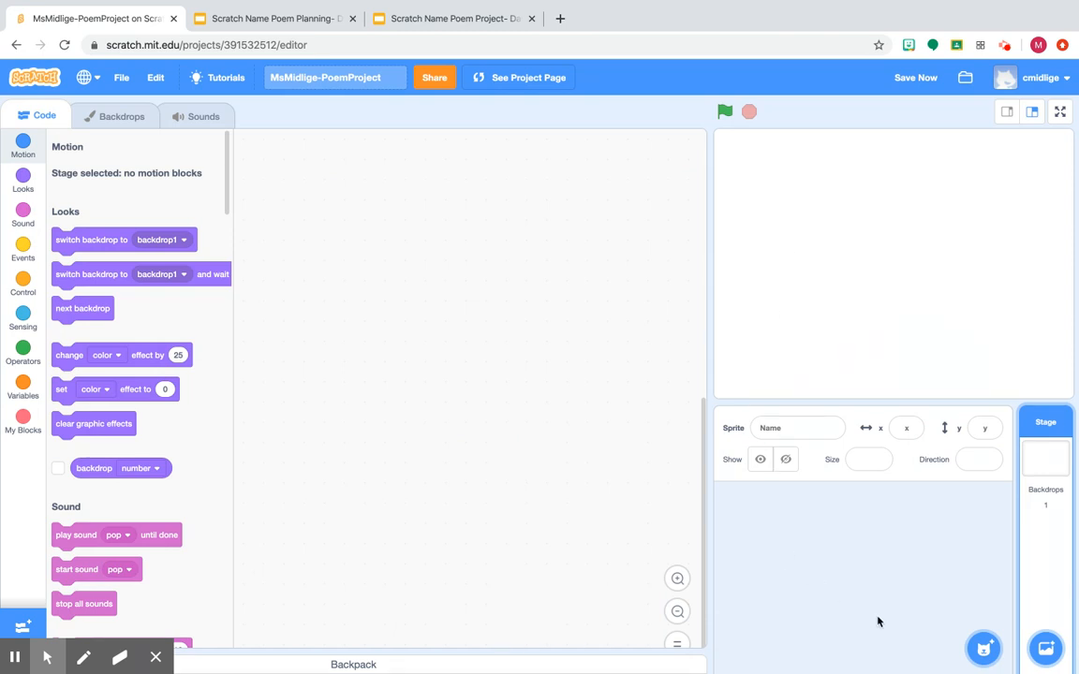
{"action": "mouse_move", "coordinate": [1046, 648]}
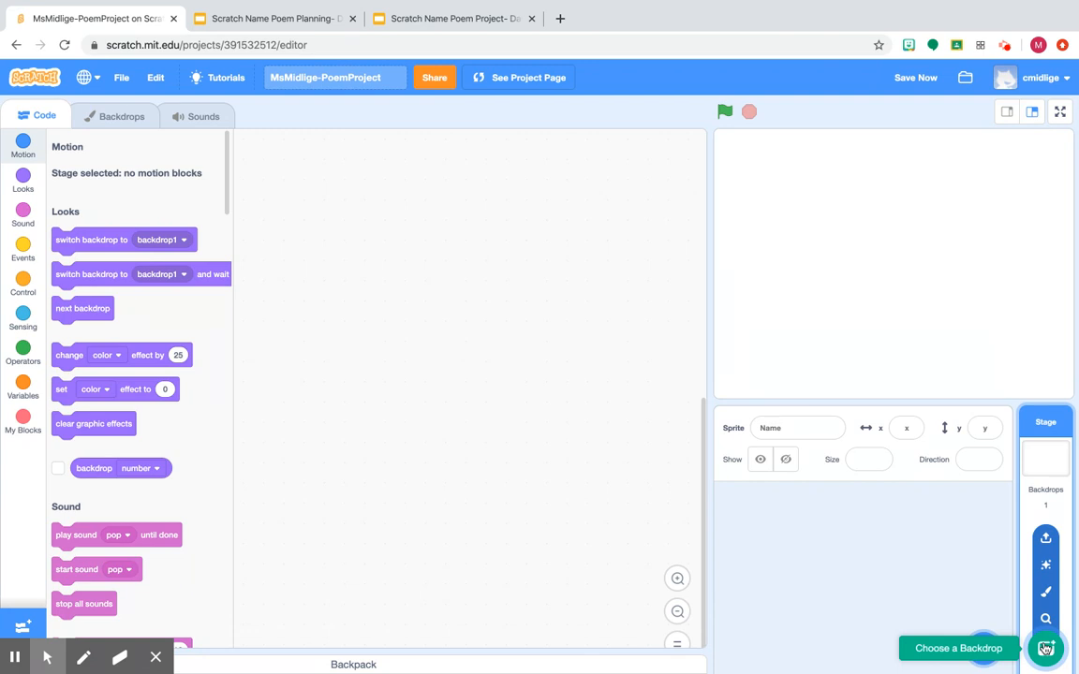
{"action": "left_click", "coordinate": [1047, 648]}
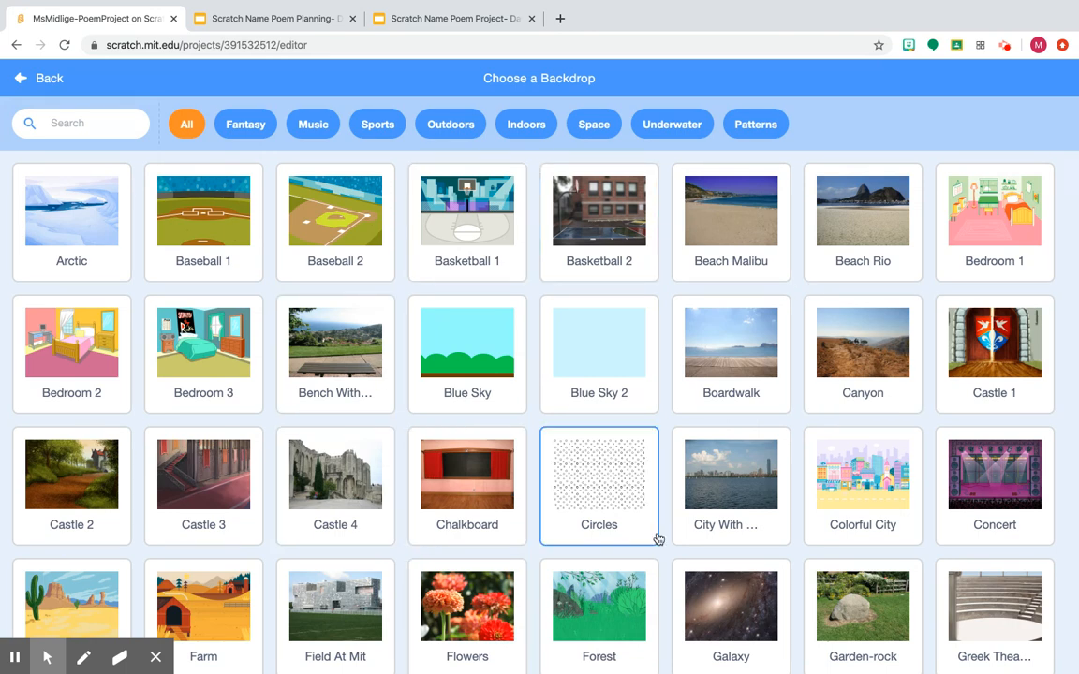
{"action": "scroll", "coordinate": [659, 539], "scroll_direction": "down", "scroll_amount": 3}
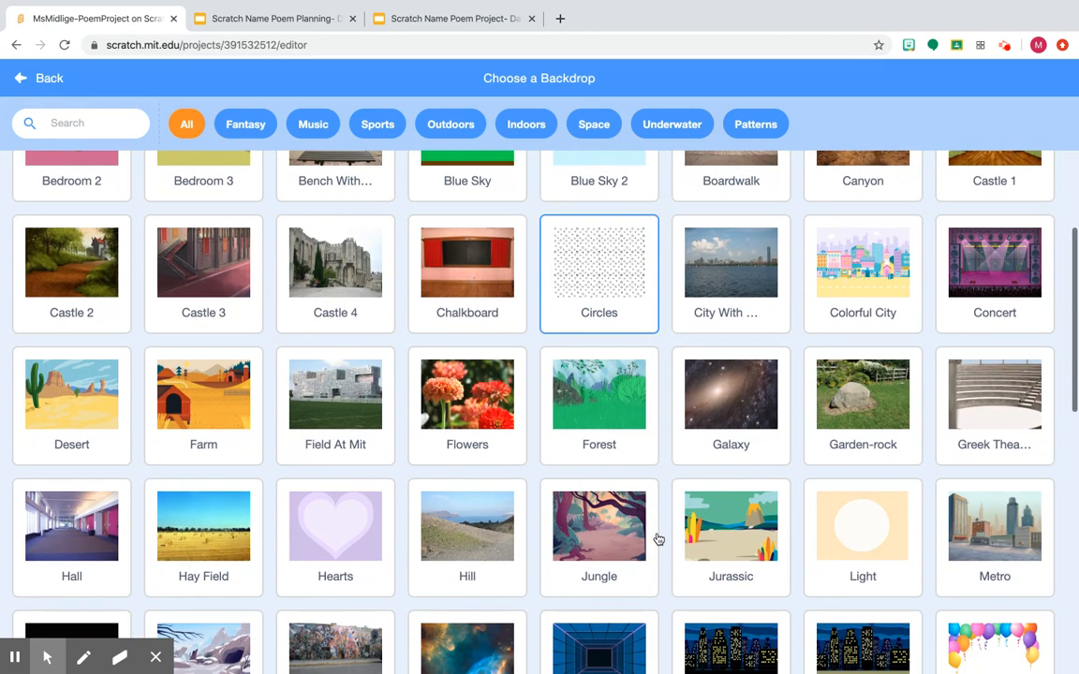
{"action": "scroll", "coordinate": [659, 539], "scroll_direction": "down", "scroll_amount": 3}
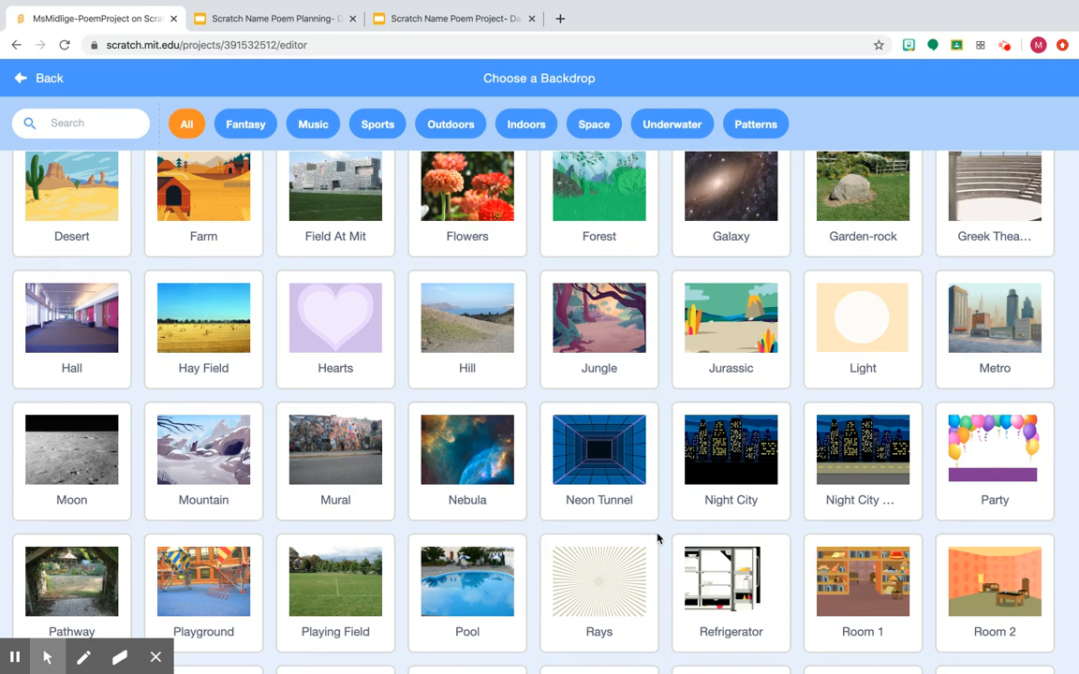
{"action": "scroll", "coordinate": [659, 539], "scroll_direction": "up", "scroll_amount": 4}
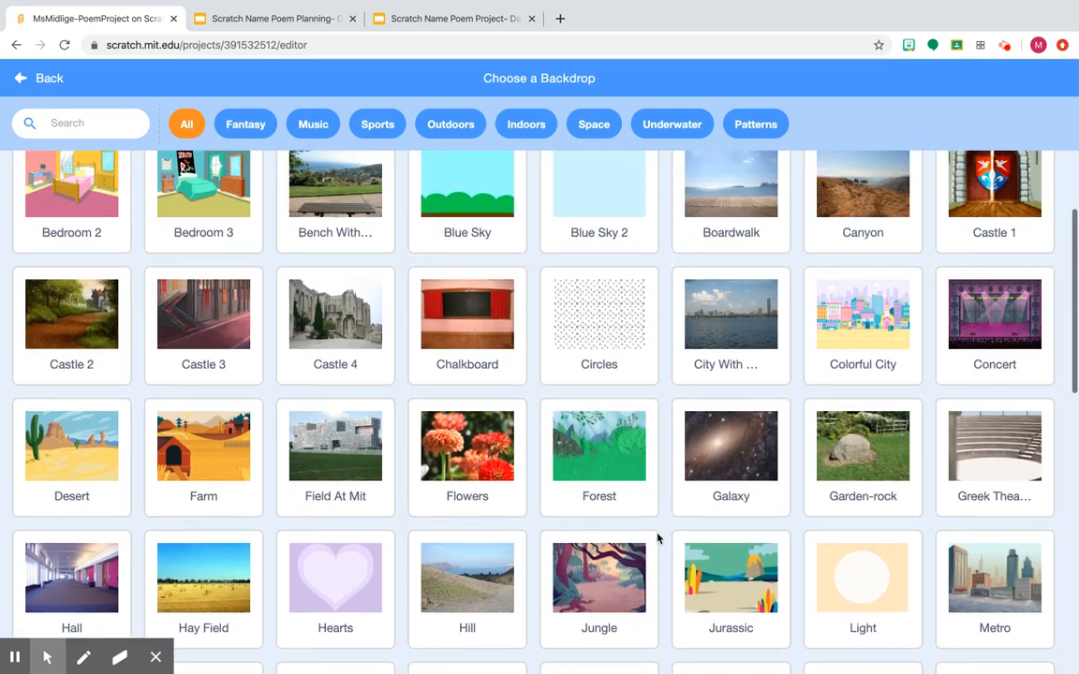
{"action": "scroll", "coordinate": [659, 539], "scroll_direction": "up", "scroll_amount": 1}
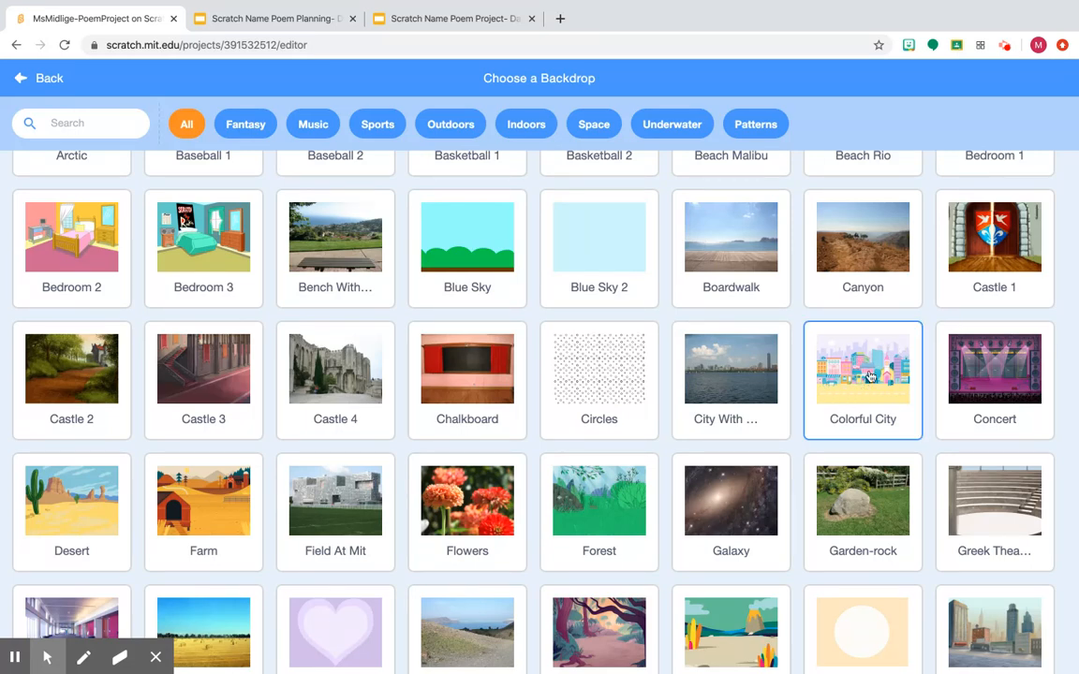
{"action": "scroll", "coordinate": [440, 384], "scroll_direction": "down", "scroll_amount": 4}
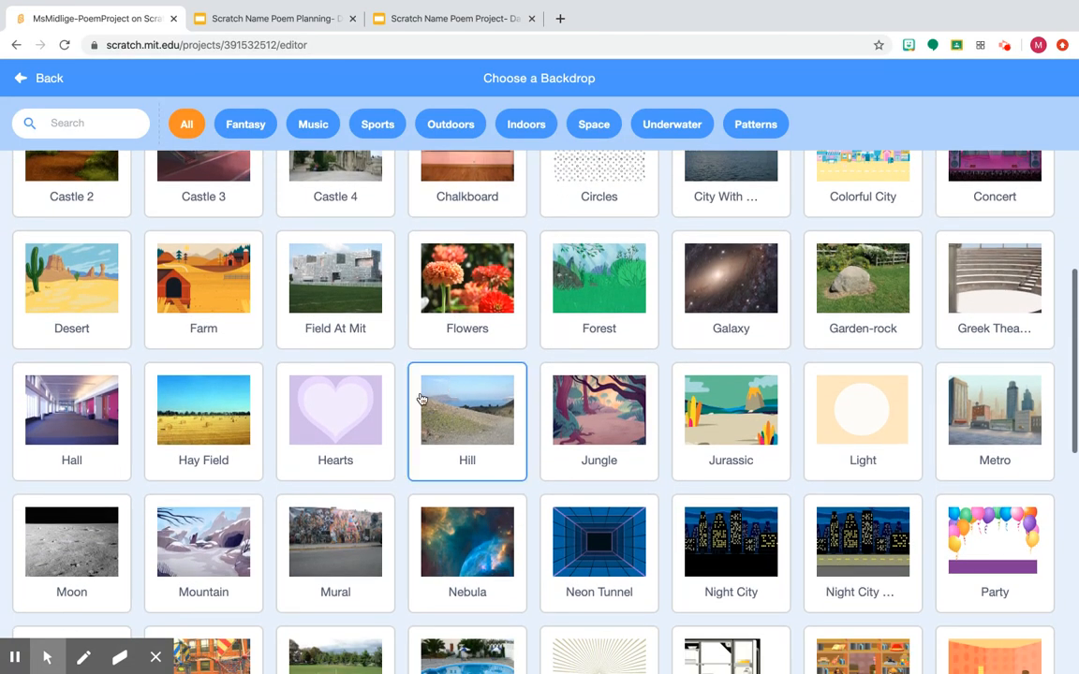
{"action": "left_click", "coordinate": [354, 416]}
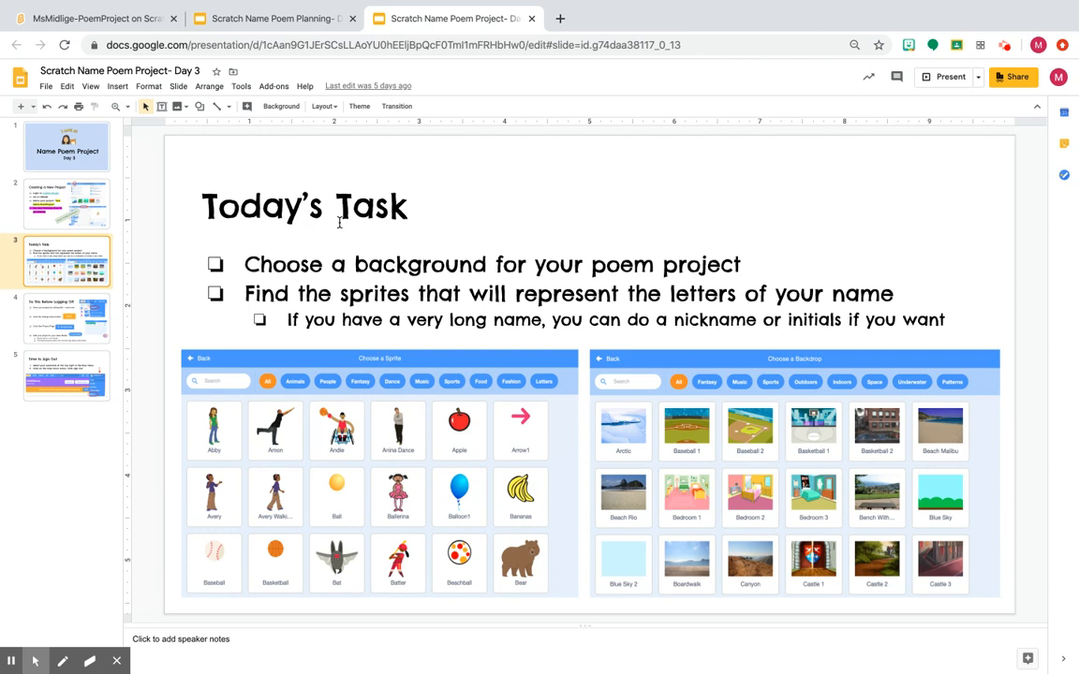
Return to the Scratch project, open the sprite library and browse the Animals, People, Dance and Music categories
{"action": "left_click", "coordinate": [132, 20]}
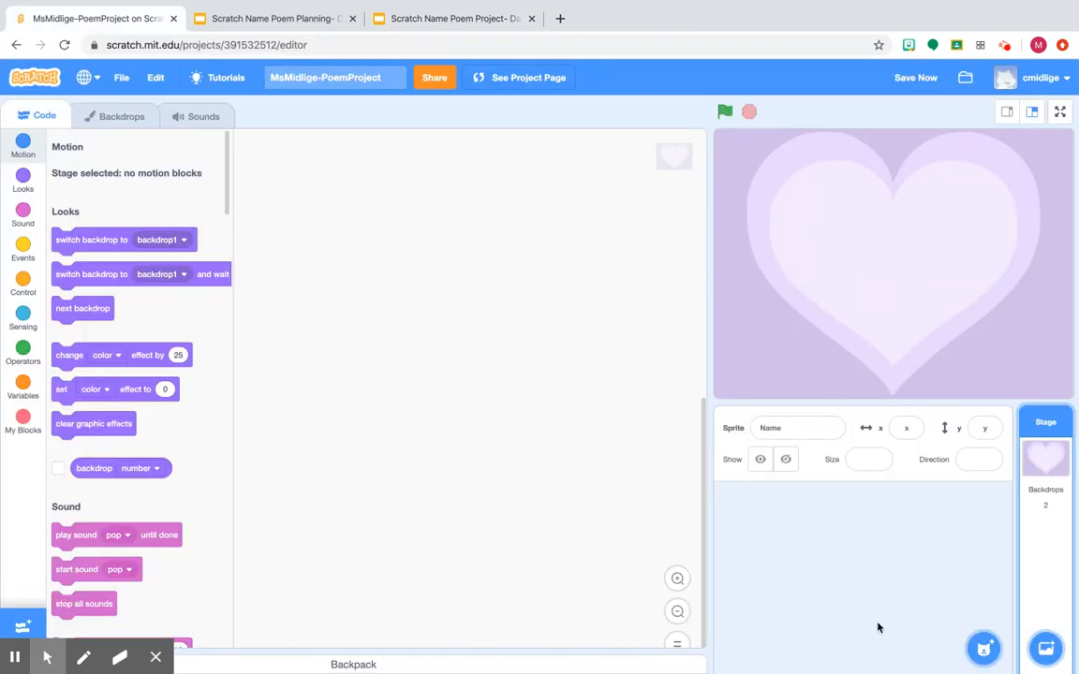
{"action": "mouse_move", "coordinate": [985, 656]}
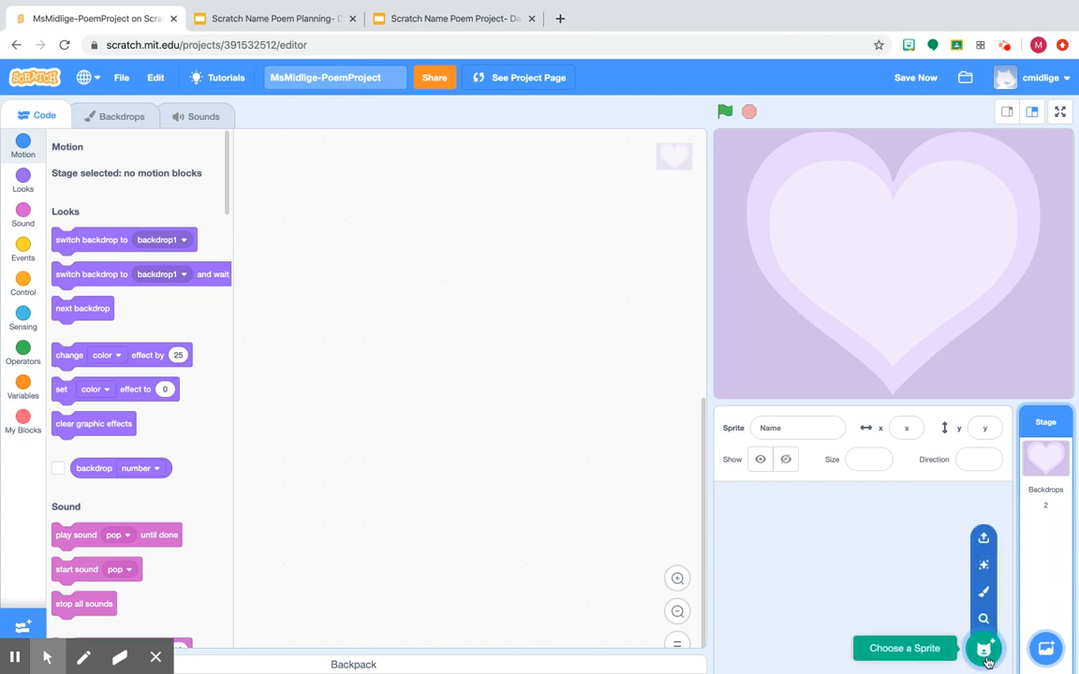
{"action": "left_click", "coordinate": [985, 660]}
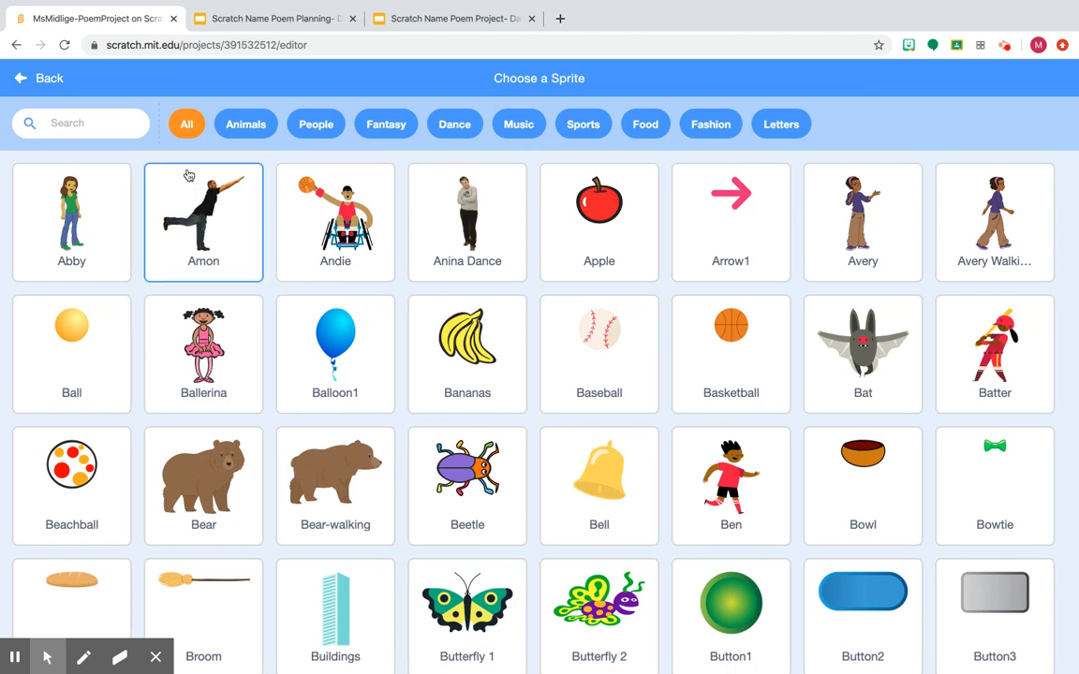
{"action": "left_click", "coordinate": [251, 136]}
{"action": "left_click", "coordinate": [311, 128]}
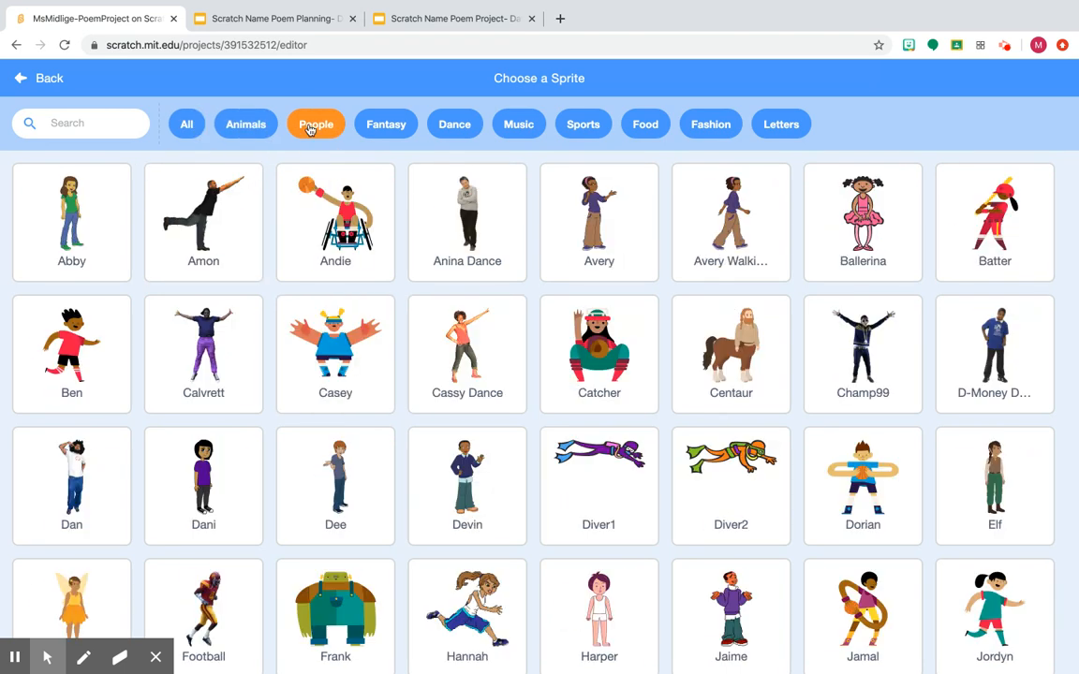
{"action": "left_click", "coordinate": [452, 126]}
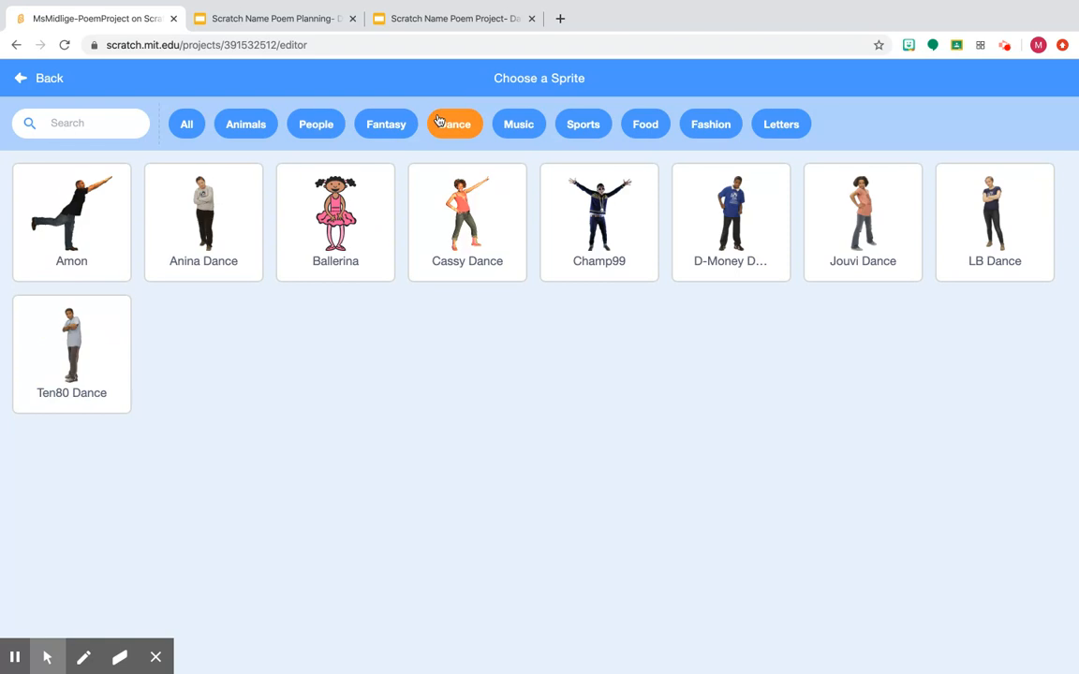
{"action": "left_click", "coordinate": [522, 126]}
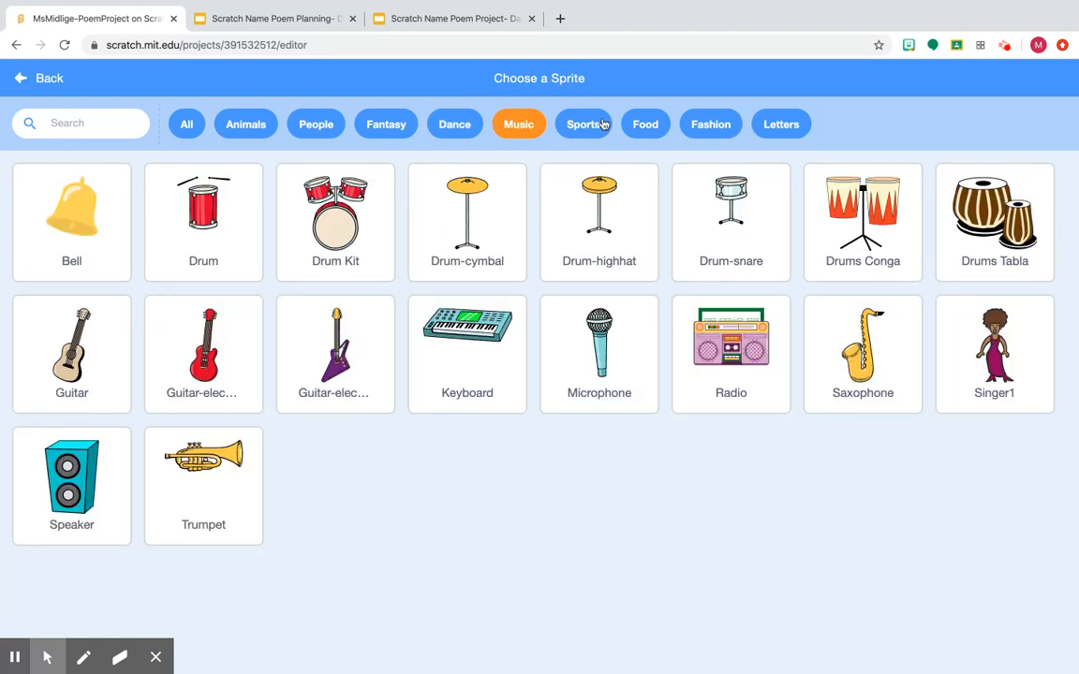
Browse the letter sprites, add Glow-M and place it in the stage's upper-left corner at about x -190, y 135
{"action": "left_click", "coordinate": [792, 123]}
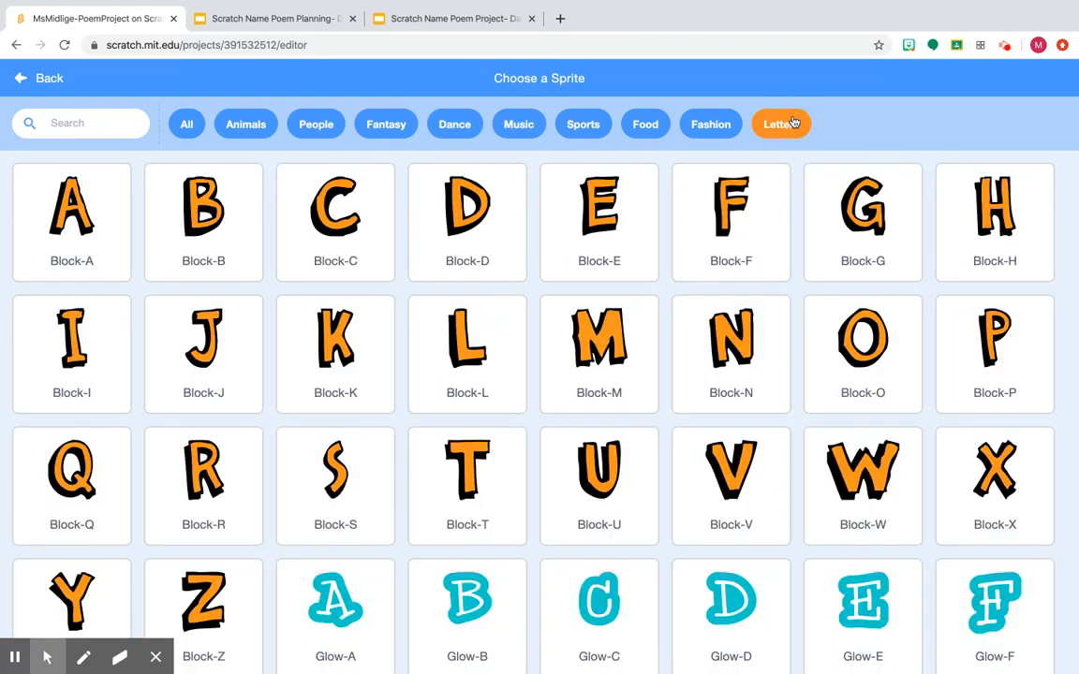
{"action": "scroll", "coordinate": [324, 363], "scroll_direction": "down", "scroll_amount": 3}
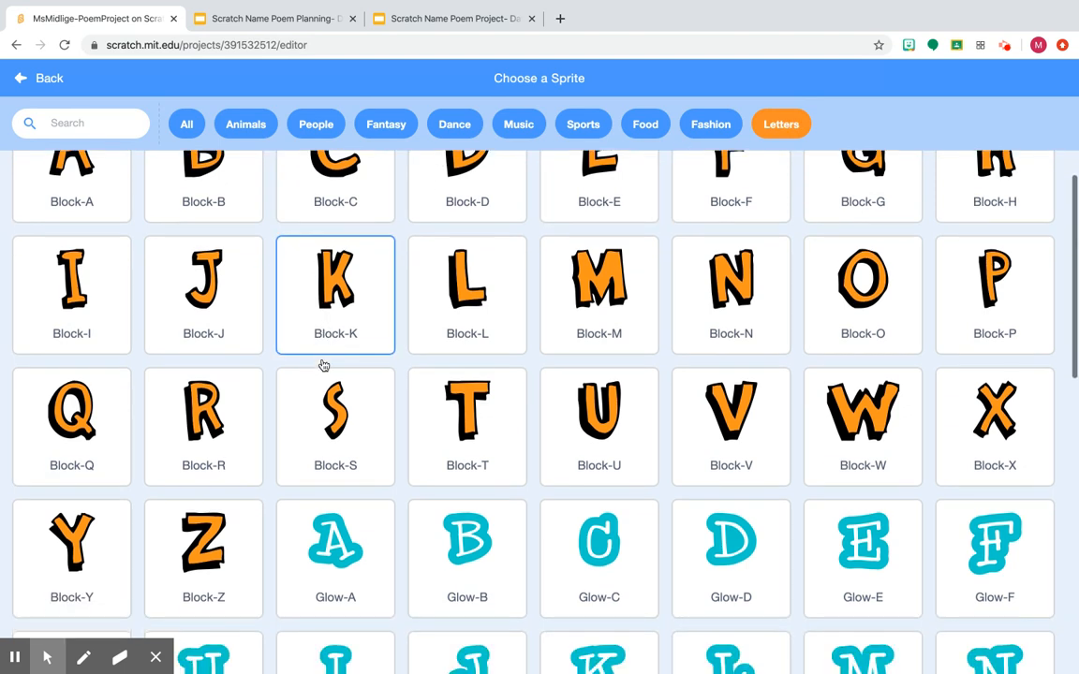
{"action": "scroll", "coordinate": [324, 363], "scroll_direction": "down", "scroll_amount": 5}
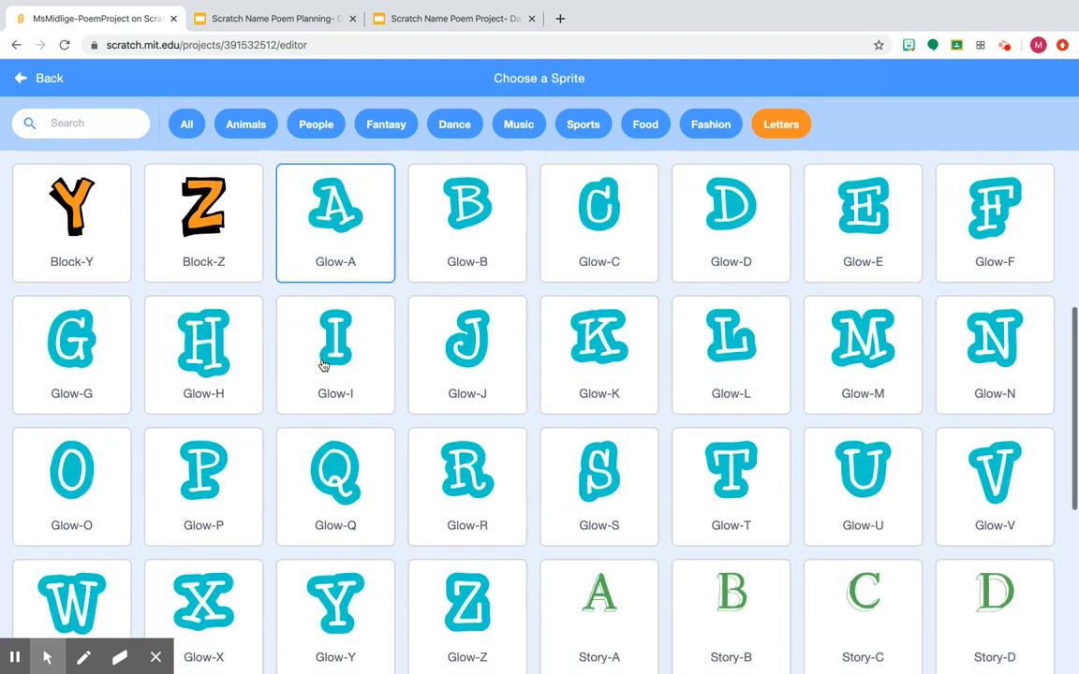
{"action": "scroll", "coordinate": [324, 363], "scroll_direction": "down", "scroll_amount": 4}
{"action": "scroll", "coordinate": [323, 366], "scroll_direction": "up", "scroll_amount": 5}
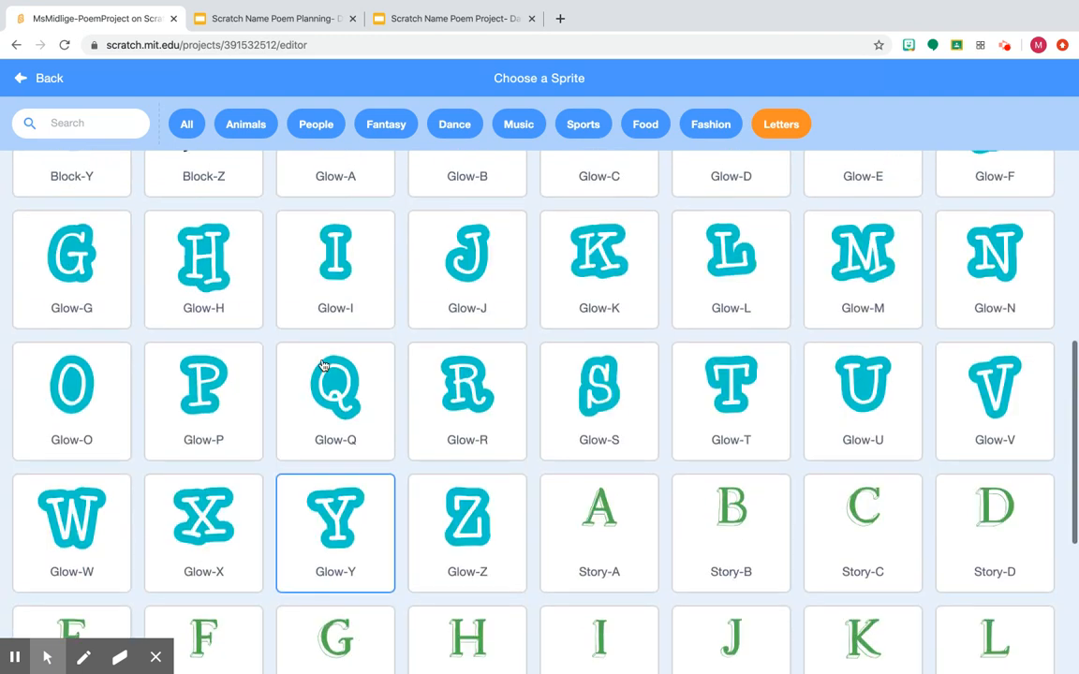
{"action": "left_click", "coordinate": [847, 283]}
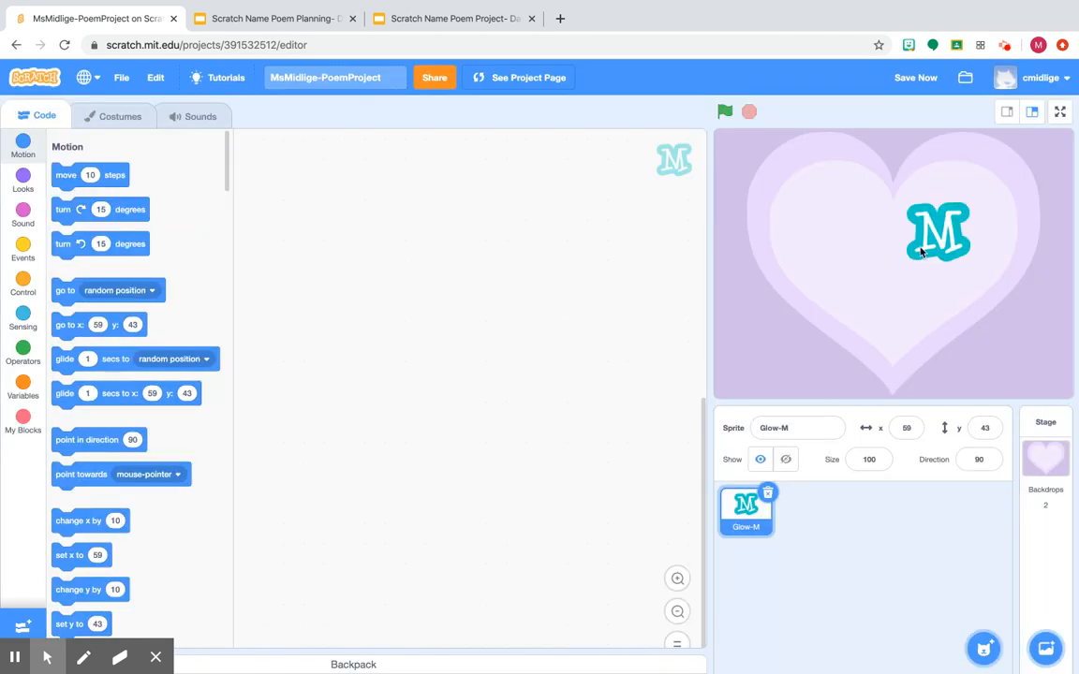
{"action": "left_click_drag", "start_coordinate": [921, 250], "coordinate": [749, 176]}
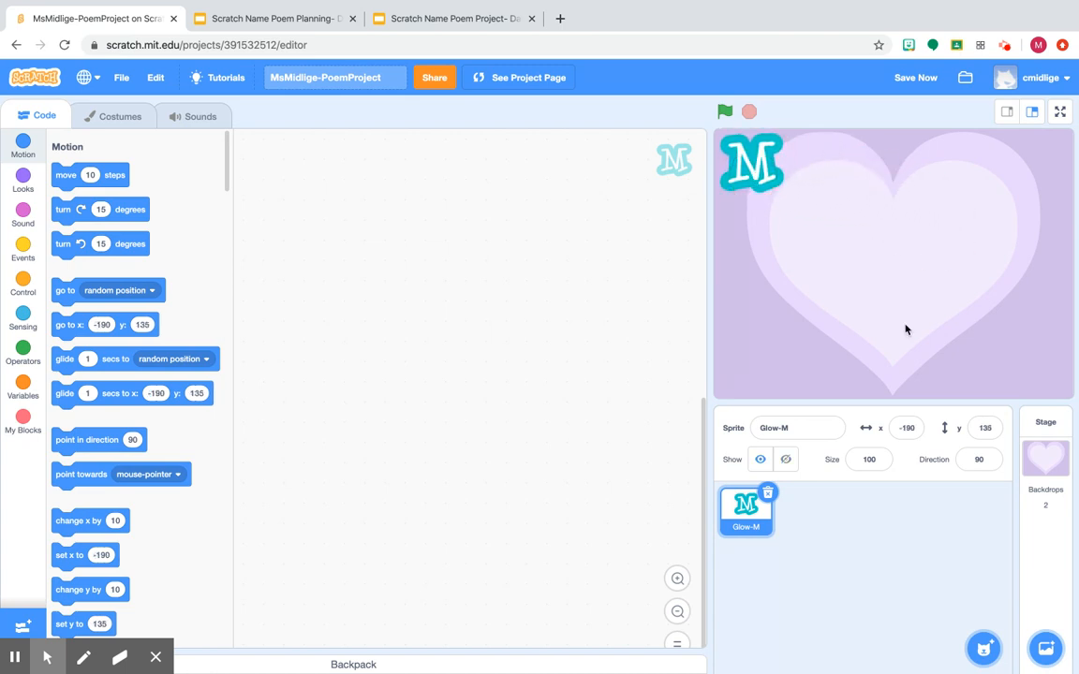
Add the Glow-I letter sprite and place it below the M at about x -188, y 49
{"action": "left_click", "coordinate": [984, 648]}
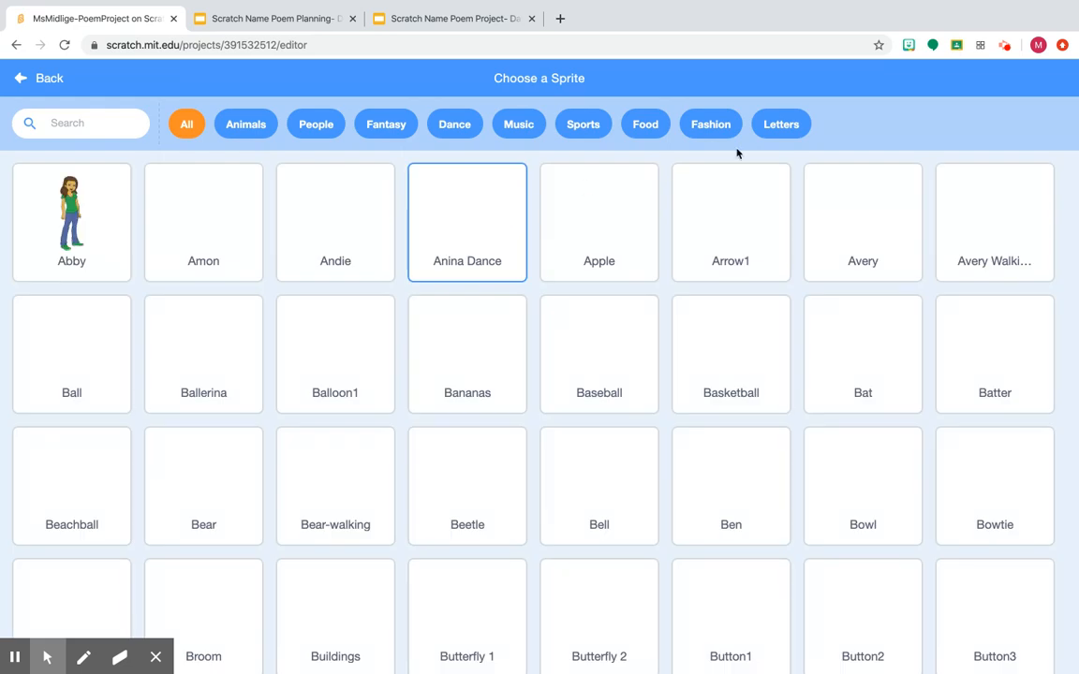
{"action": "left_click", "coordinate": [774, 139]}
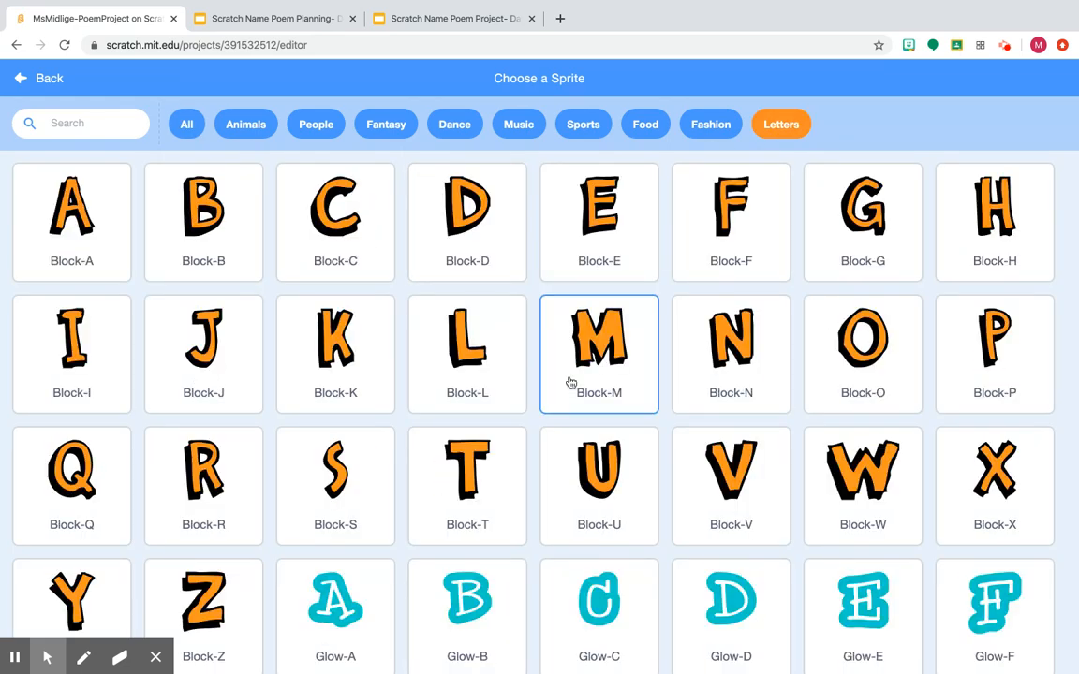
{"action": "scroll", "coordinate": [571, 380], "scroll_direction": "down", "scroll_amount": 3}
{"action": "left_click", "coordinate": [328, 496]}
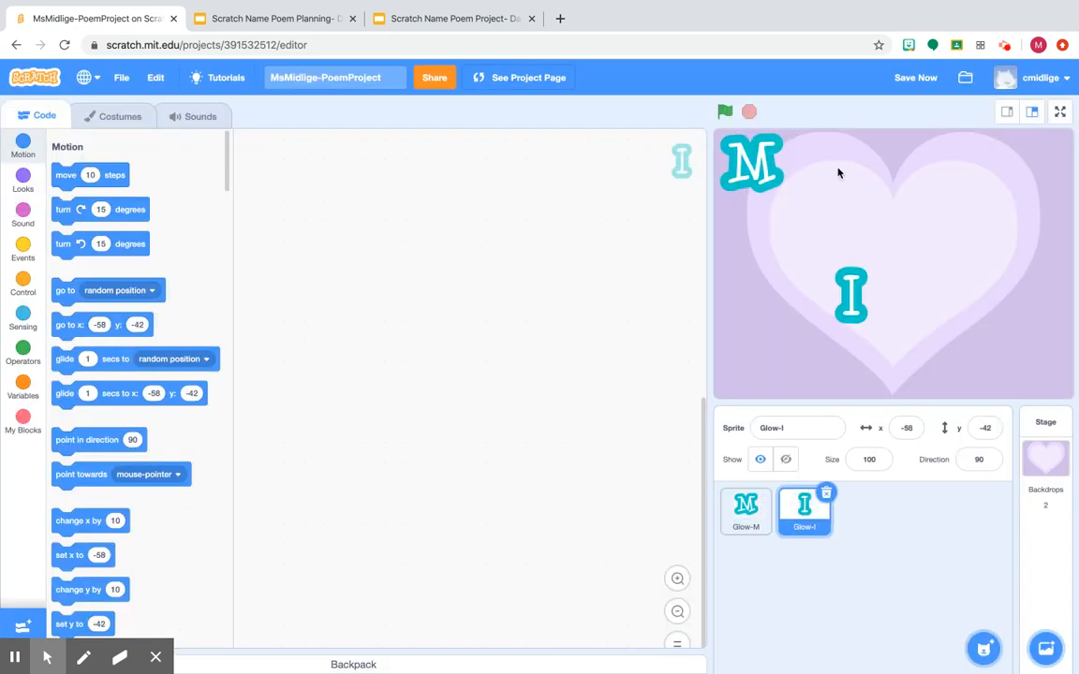
{"action": "left_click_drag", "start_coordinate": [847, 286], "coordinate": [756, 218]}
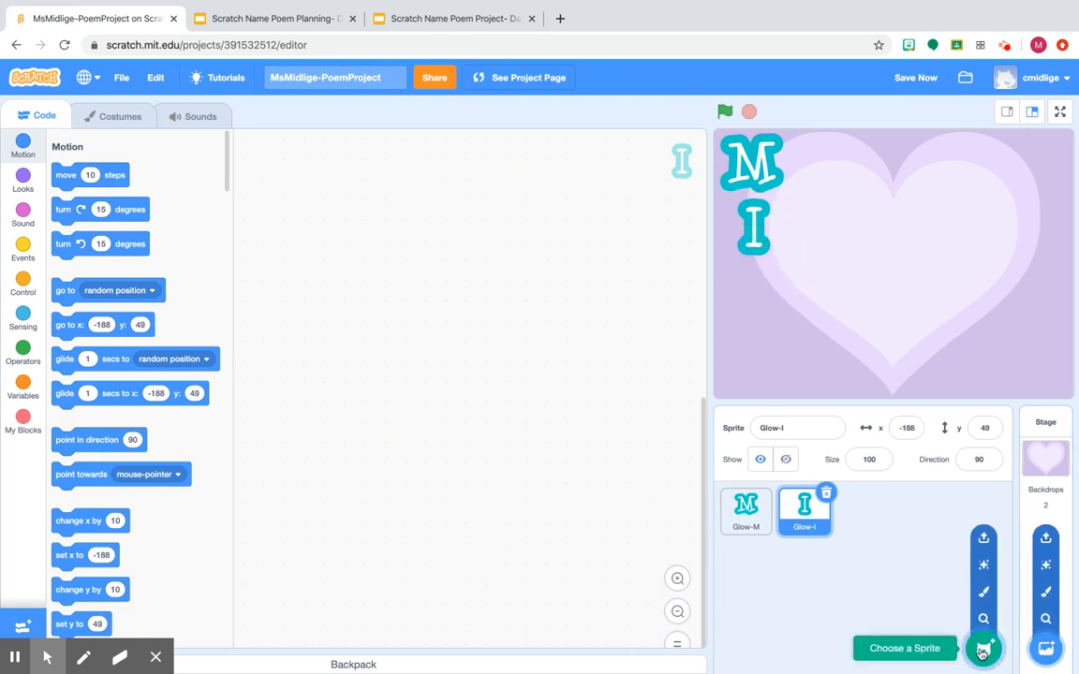
Add the Glow-D letter sprite and place it below the I at about x -173, y -32
{"action": "left_click", "coordinate": [984, 649]}
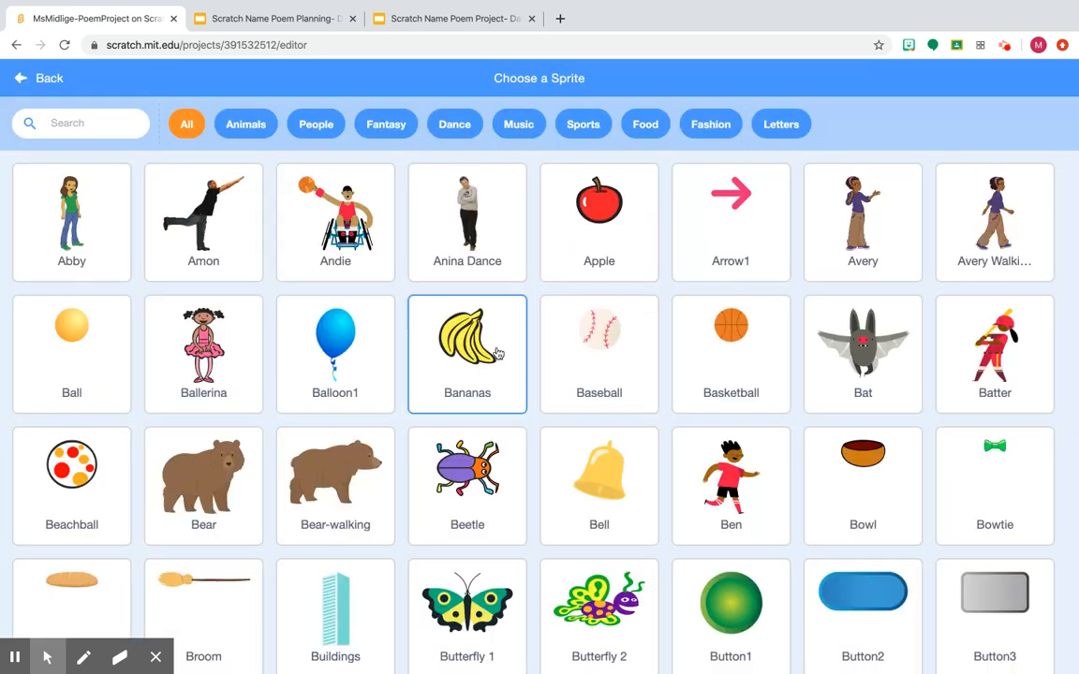
{"action": "scroll", "coordinate": [496, 352], "scroll_direction": "down", "scroll_amount": 10}
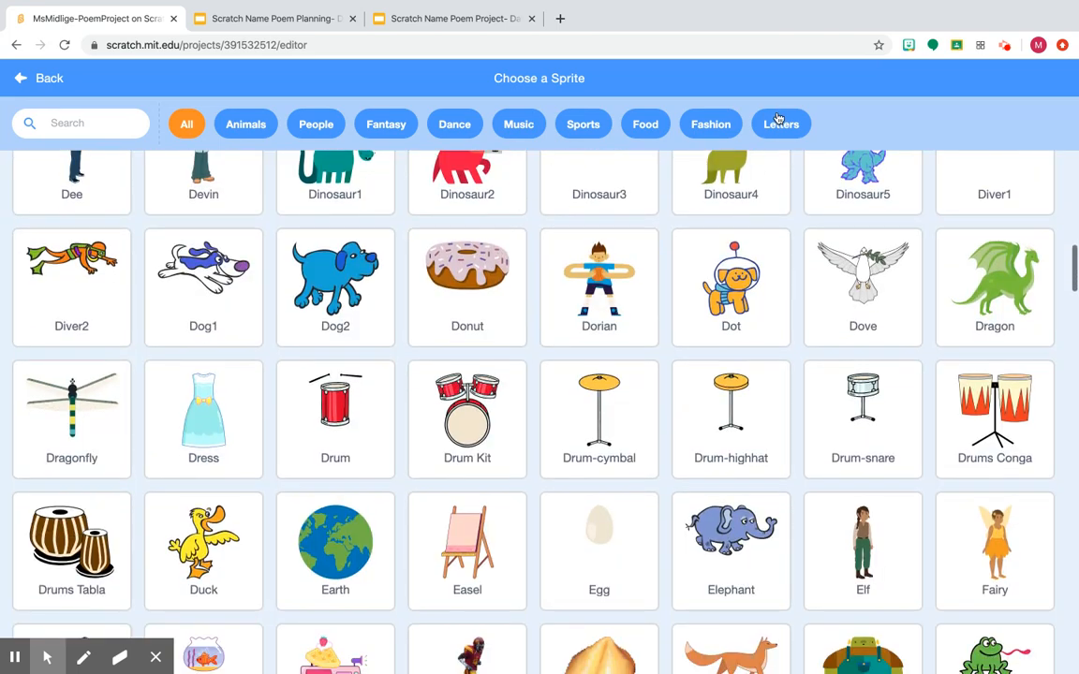
{"action": "left_click", "coordinate": [782, 122]}
{"action": "scroll", "coordinate": [625, 416], "scroll_direction": "down", "scroll_amount": 3}
{"action": "left_click", "coordinate": [691, 474]}
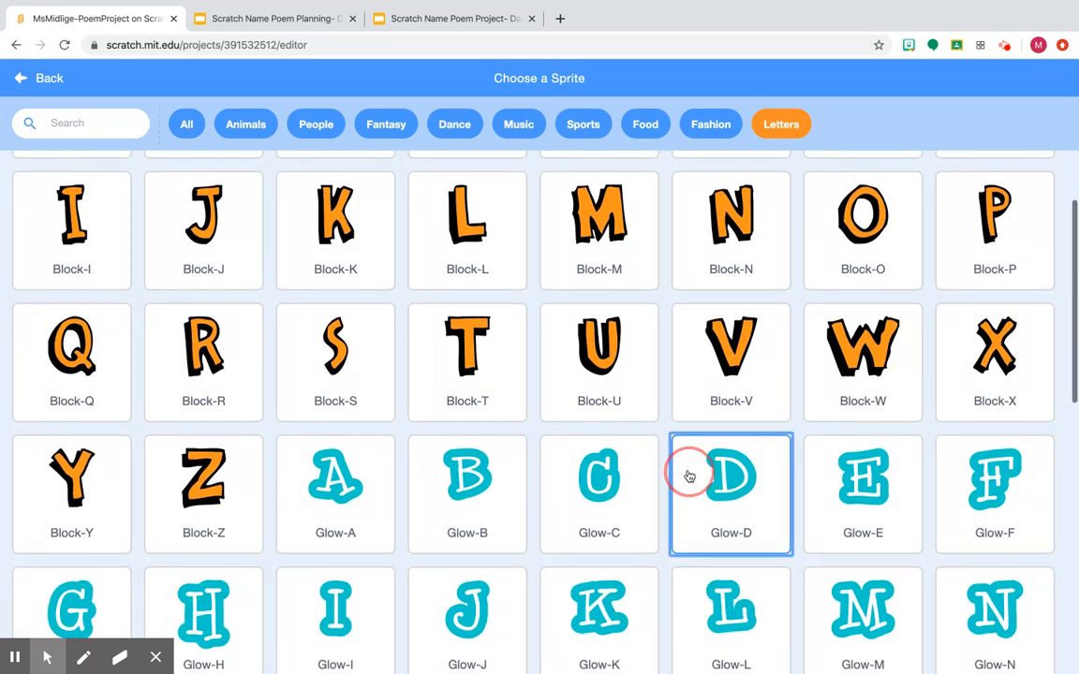
{"action": "left_click_drag", "start_coordinate": [823, 268], "coordinate": [762, 291]}
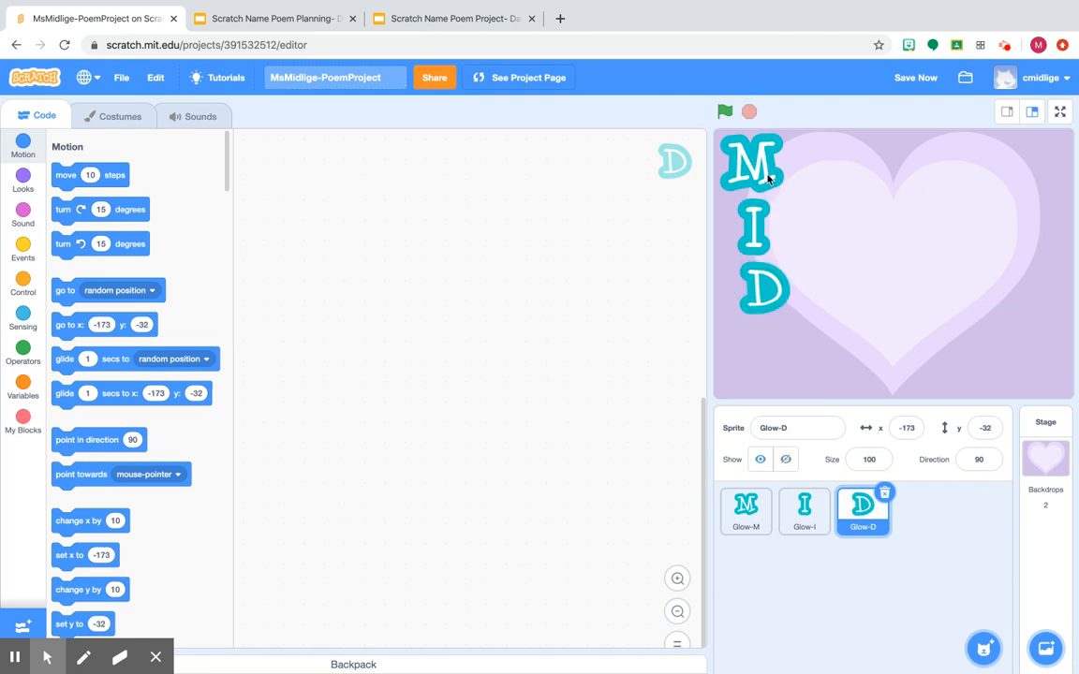
Add the Glow-L letter sprite and place it below the D on the stage
{"action": "left_click", "coordinate": [983, 648]}
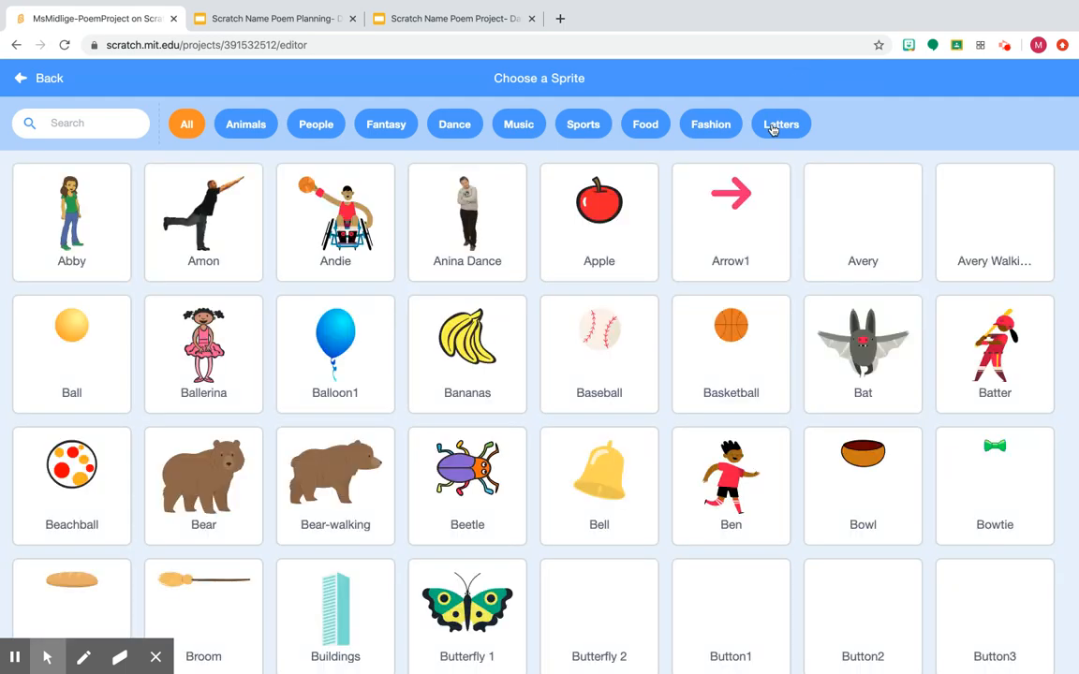
{"action": "left_click", "coordinate": [773, 126]}
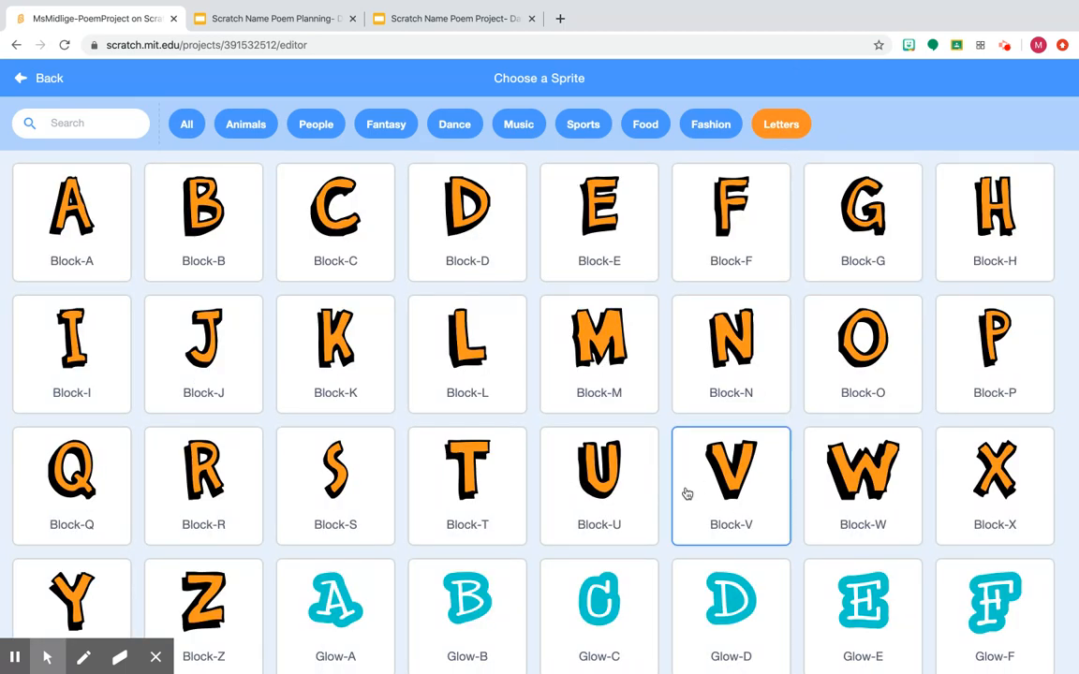
{"action": "scroll", "coordinate": [686, 493], "scroll_direction": "down", "scroll_amount": 3}
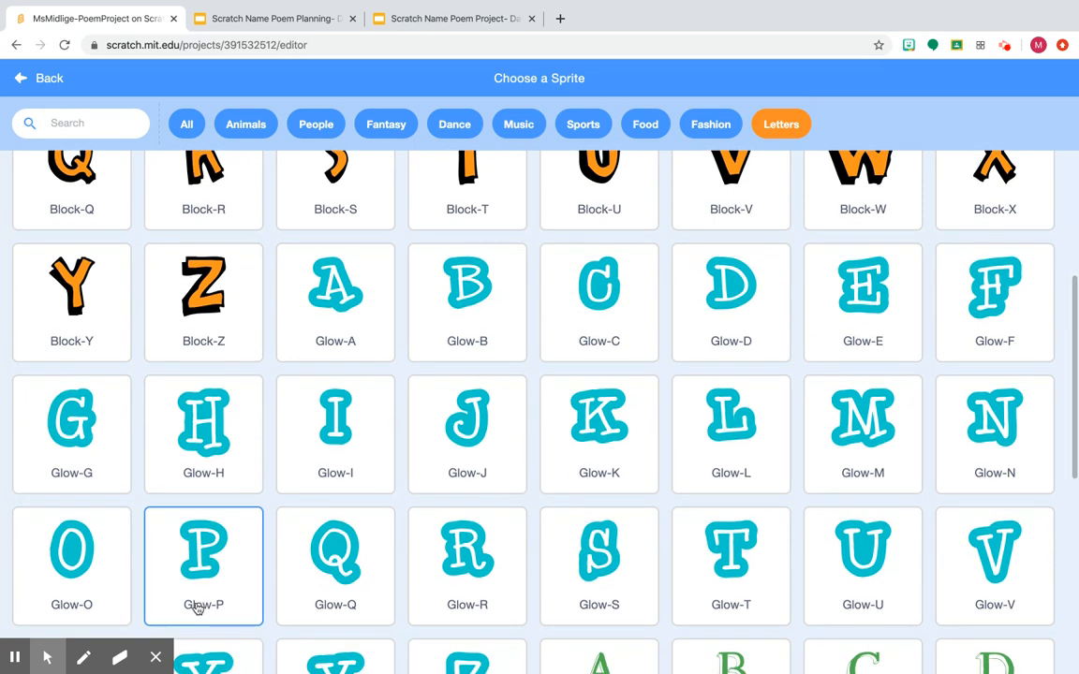
{"action": "scroll", "coordinate": [690, 323], "scroll_direction": "down", "scroll_amount": 1}
{"action": "left_click", "coordinate": [742, 309]}
{"action": "left_click_drag", "start_coordinate": [895, 246], "coordinate": [768, 351]}
Shift the D, I and L sprites toward the stage's left edge to line them up in a column under the M
{"action": "left_click_drag", "start_coordinate": [773, 291], "coordinate": [756, 290]}
{"action": "left_click_drag", "start_coordinate": [758, 238], "coordinate": [744, 236]}
{"action": "left_click_drag", "start_coordinate": [747, 321], "coordinate": [740, 339]}
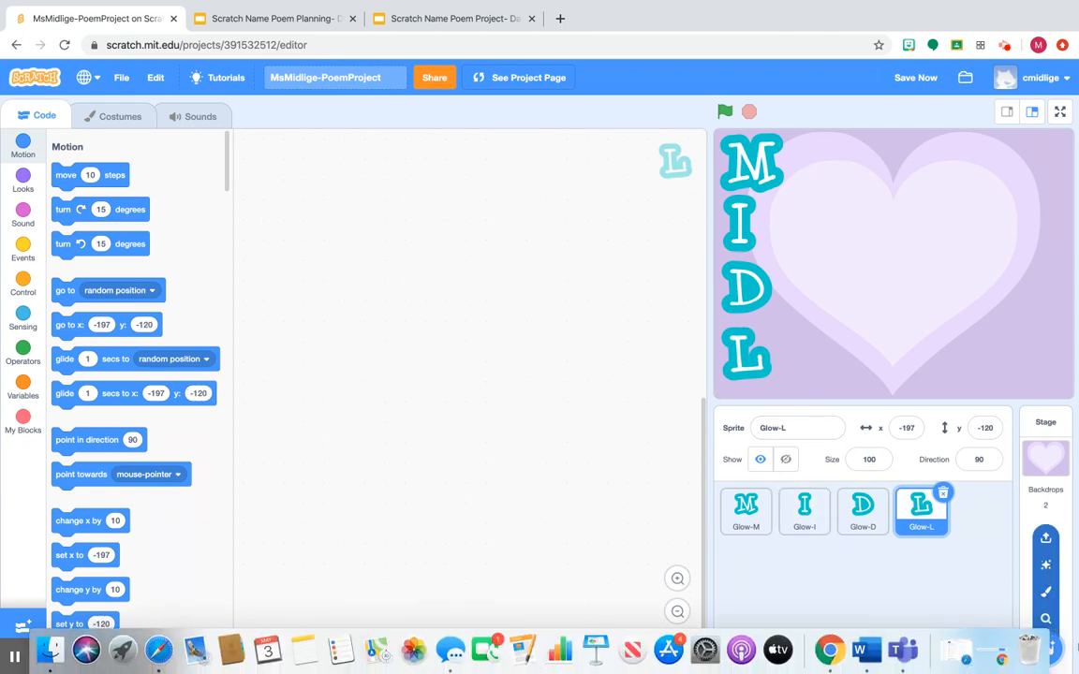
Add a second Glow-I letter sprite and move it near the stage's top edge at about x -47, y 130
{"action": "left_click", "coordinate": [981, 648]}
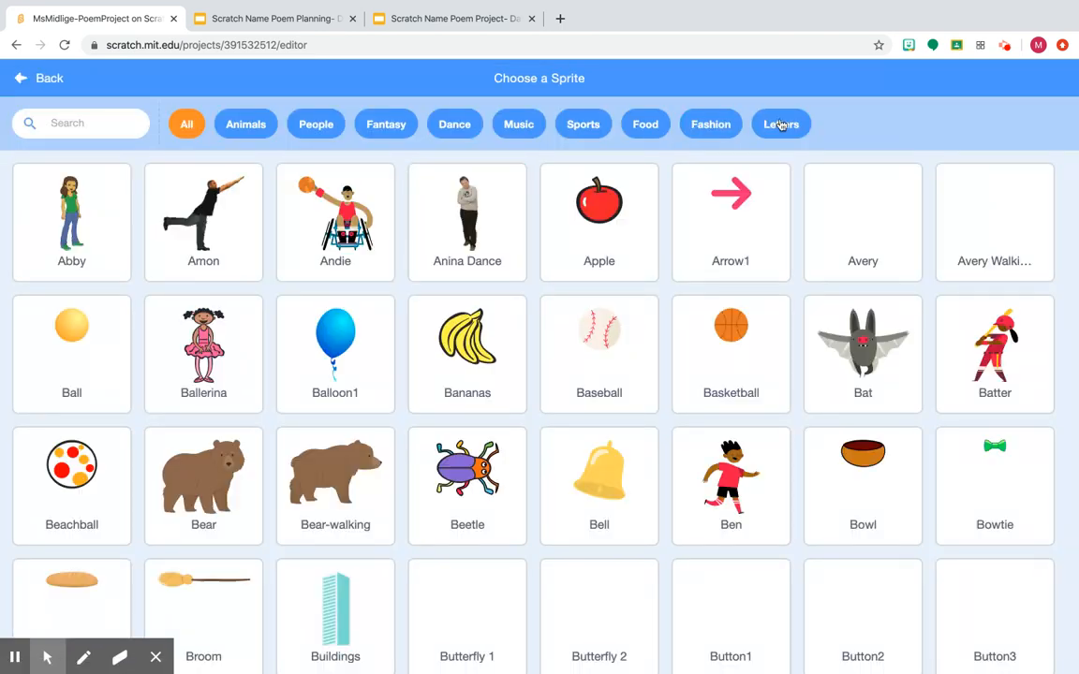
{"action": "left_click", "coordinate": [781, 125]}
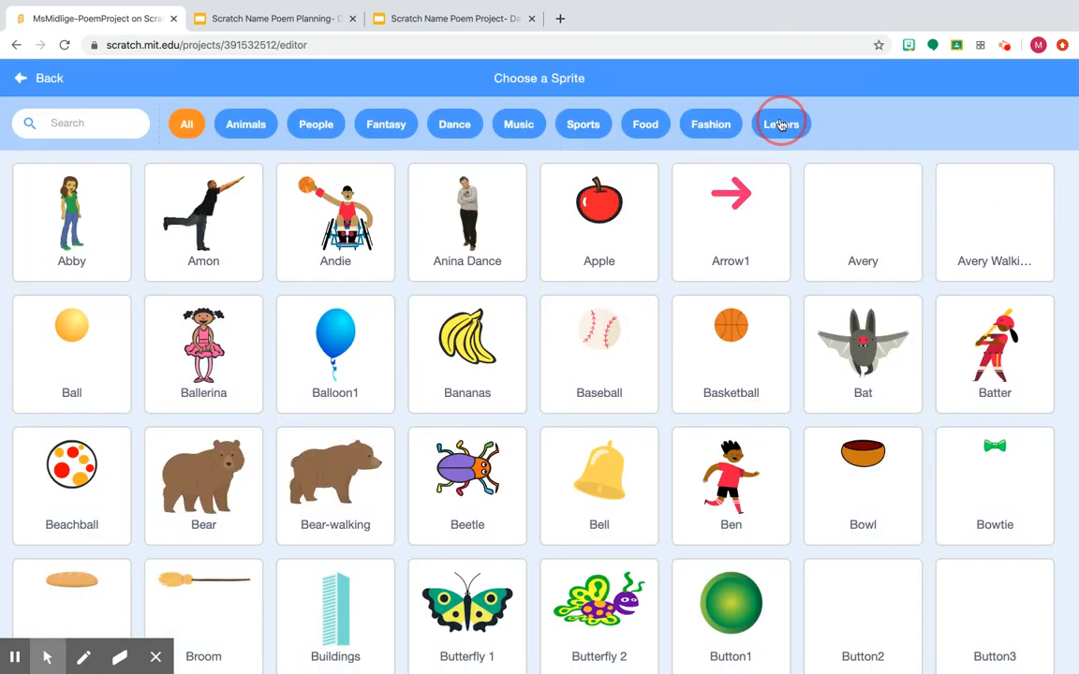
{"action": "scroll", "coordinate": [696, 529], "scroll_direction": "down", "scroll_amount": 4}
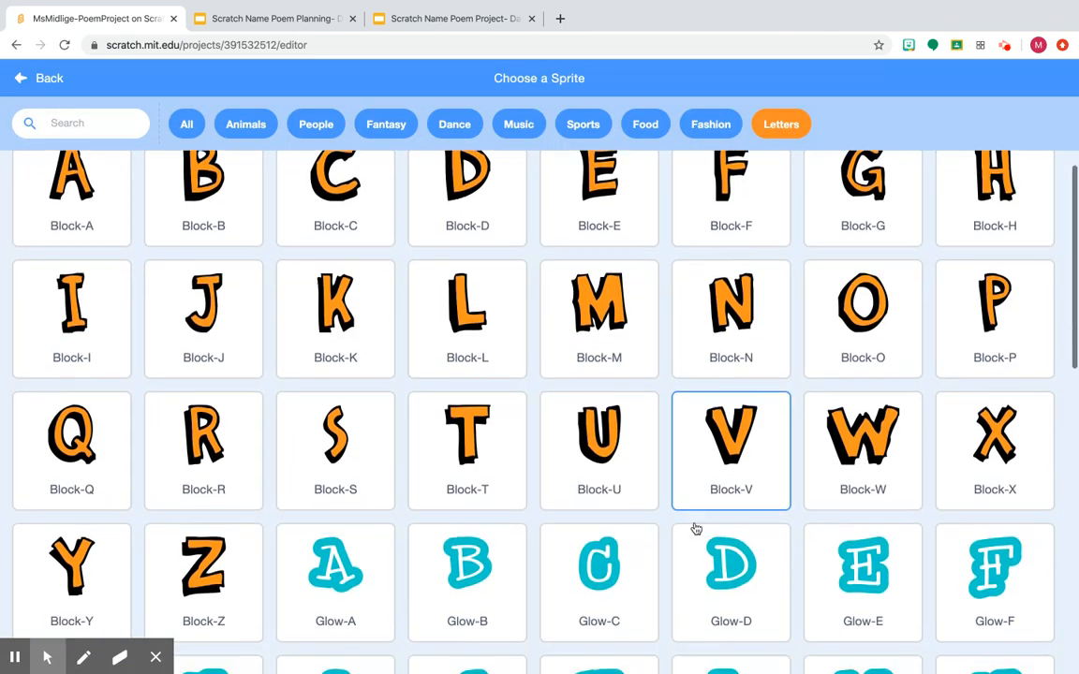
{"action": "left_click", "coordinate": [300, 363]}
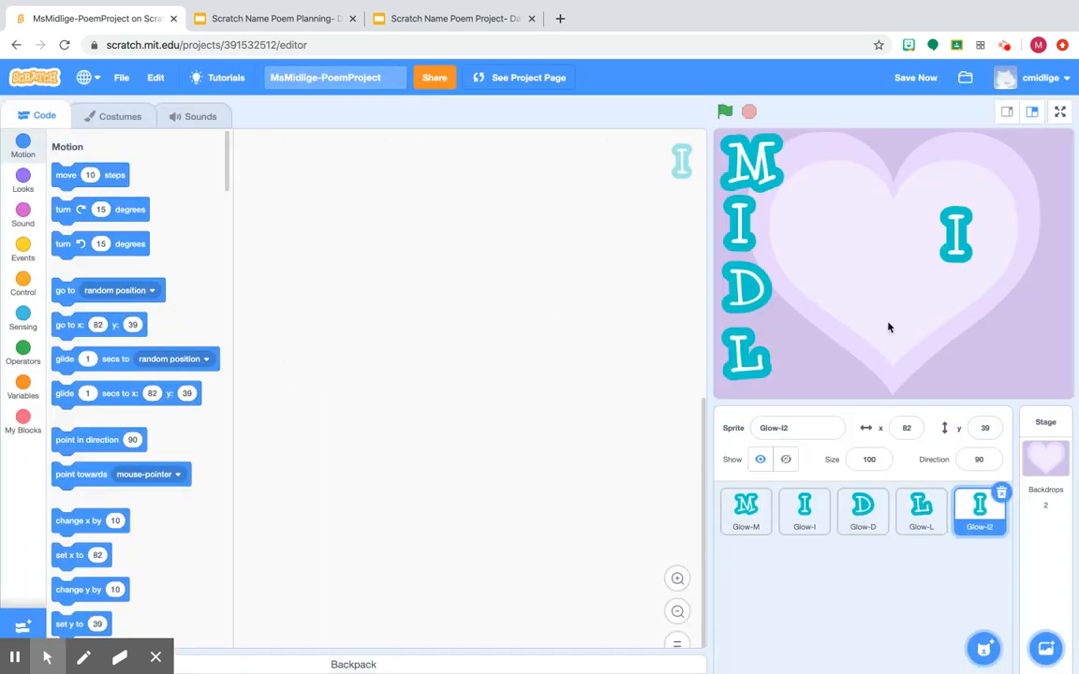
{"action": "left_click_drag", "start_coordinate": [956, 233], "coordinate": [746, 407]}
{"action": "left_click_drag", "start_coordinate": [956, 236], "coordinate": [859, 166]}
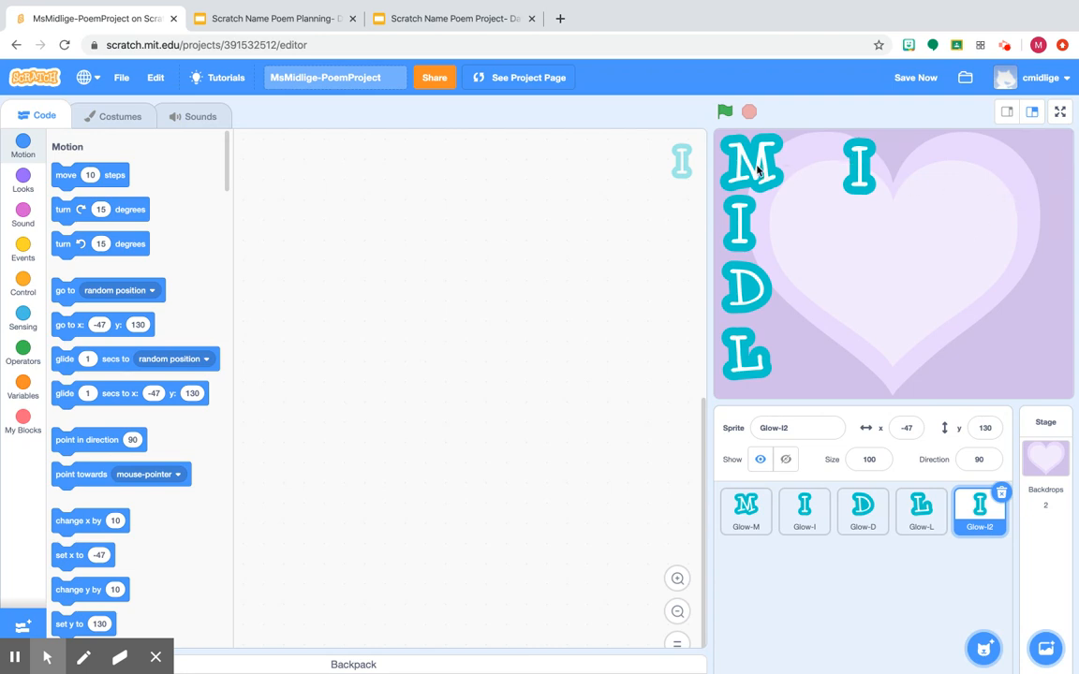
Rearrange the I, D, L and second I sprites into a horizontal row after the M along the stage's top edge
{"action": "left_click_drag", "start_coordinate": [860, 157], "coordinate": [906, 151]}
{"action": "left_click_drag", "start_coordinate": [730, 224], "coordinate": [809, 165]}
{"action": "left_click_drag", "start_coordinate": [746, 288], "coordinate": [969, 164]}
{"action": "left_click_drag", "start_coordinate": [749, 353], "coordinate": [912, 161]}
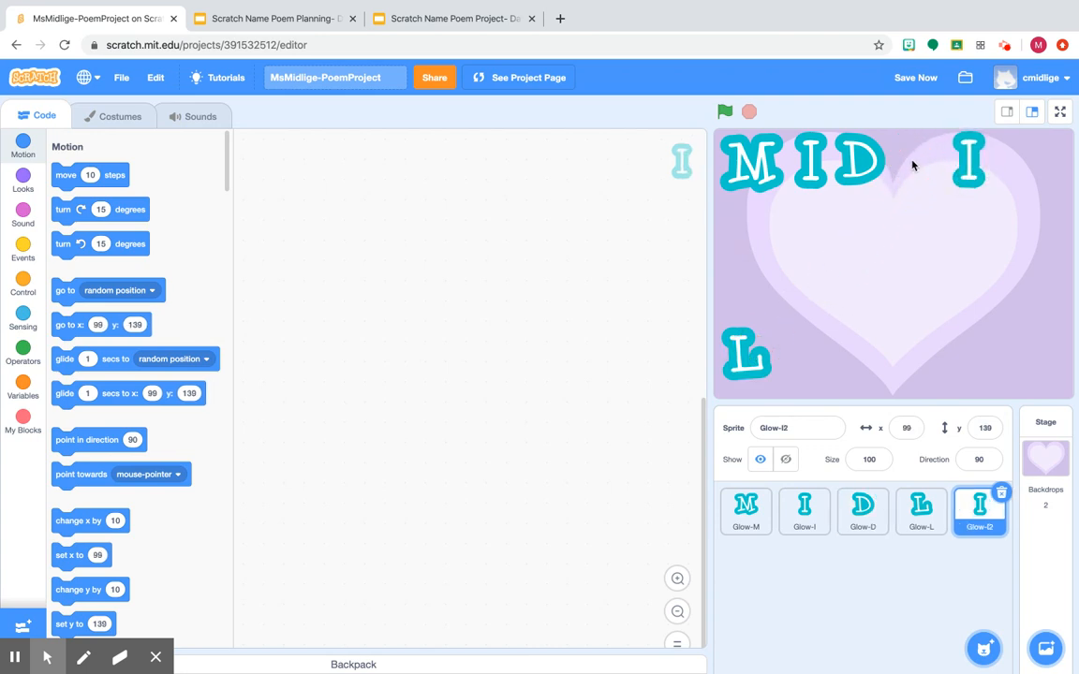
{"action": "left_click_drag", "start_coordinate": [734, 340], "coordinate": [905, 143]}
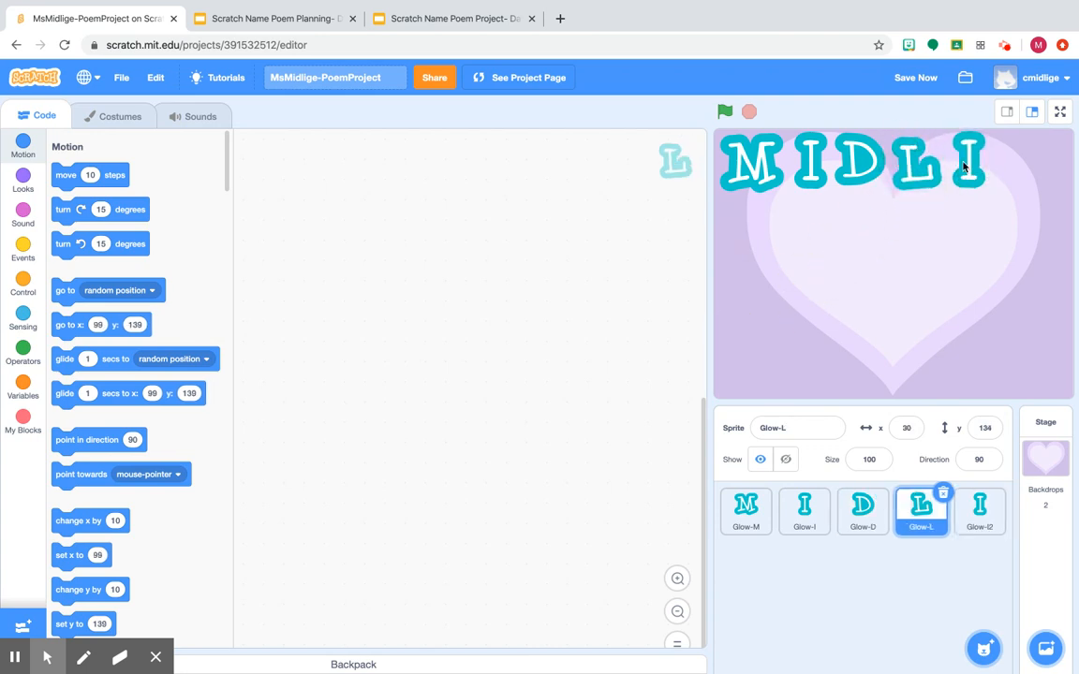
{"action": "left_click_drag", "start_coordinate": [972, 165], "coordinate": [966, 161]}
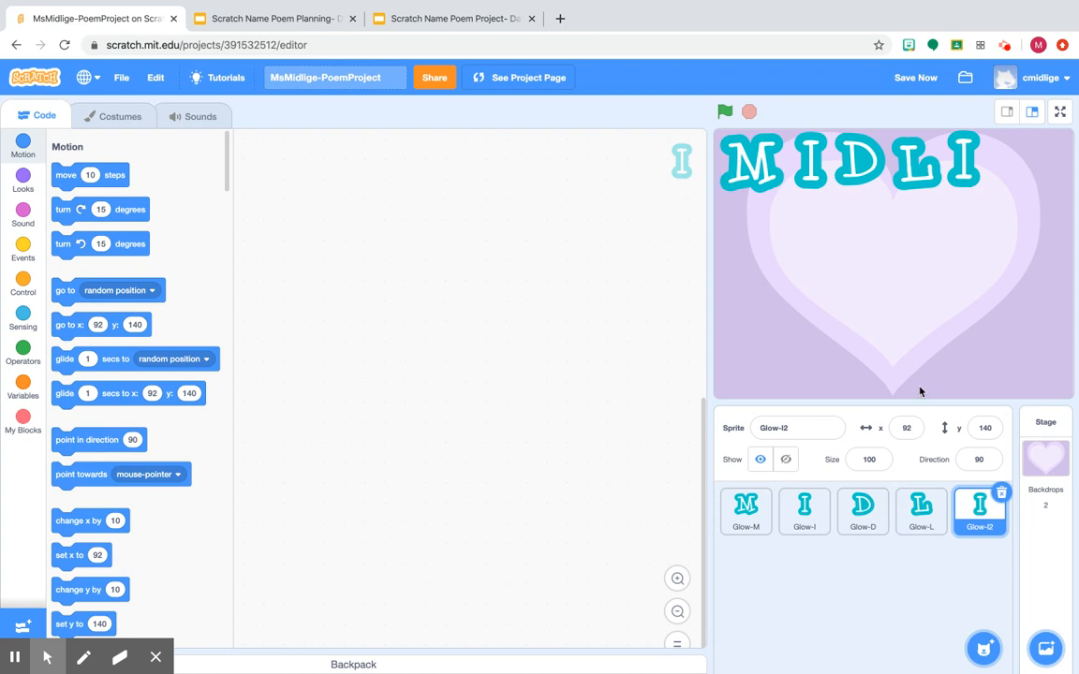
Add the Glow-G letter sprite and place it after the second I in the row, at about x 156, y 137
{"action": "left_click", "coordinate": [983, 650]}
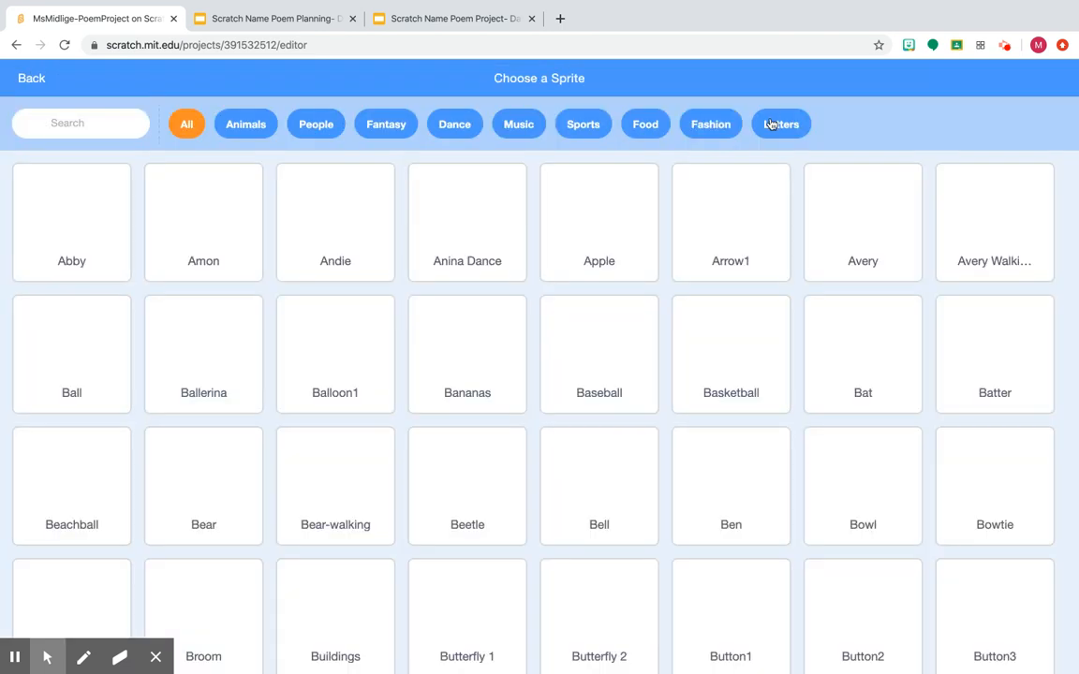
{"action": "left_click", "coordinate": [771, 125]}
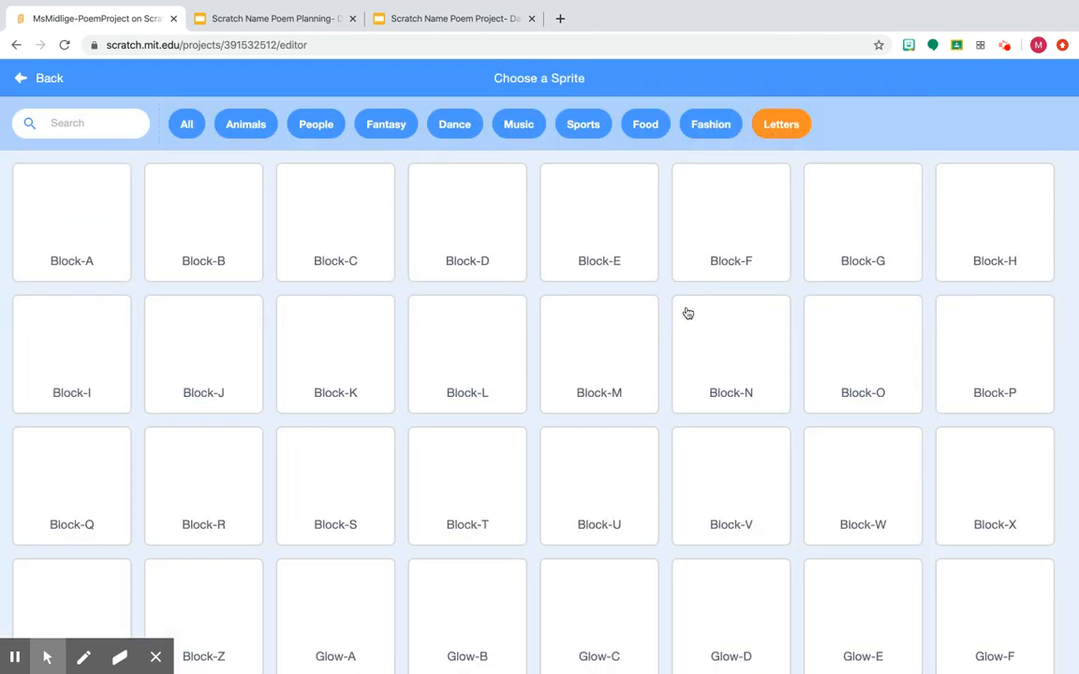
{"action": "scroll", "coordinate": [667, 349], "scroll_direction": "down", "scroll_amount": 1}
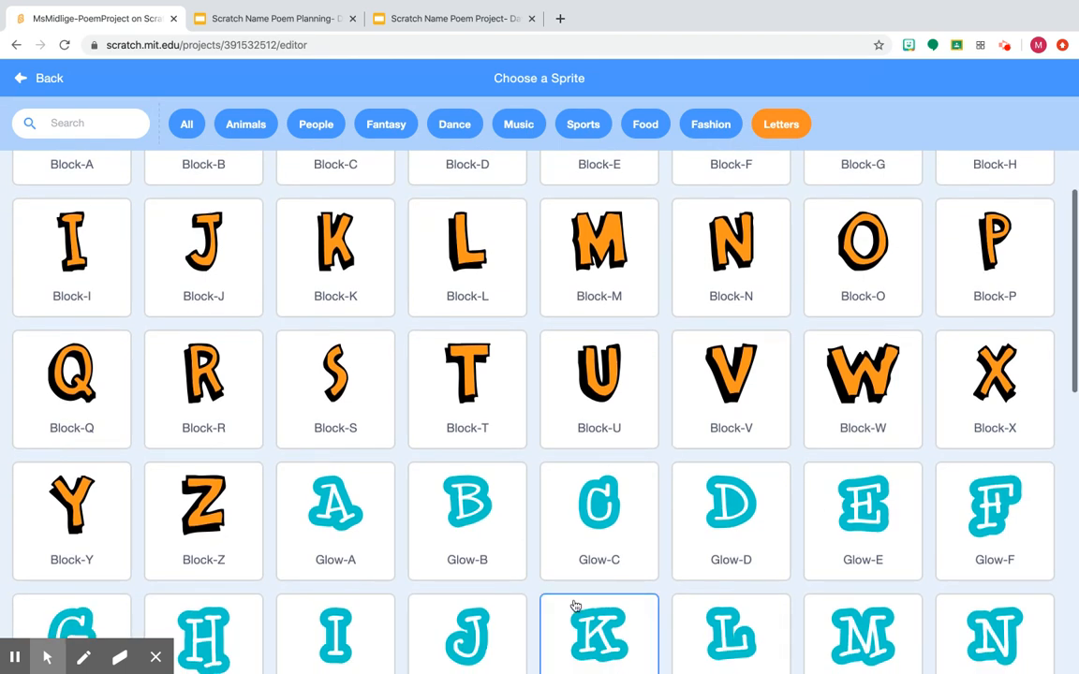
{"action": "left_click", "coordinate": [94, 615]}
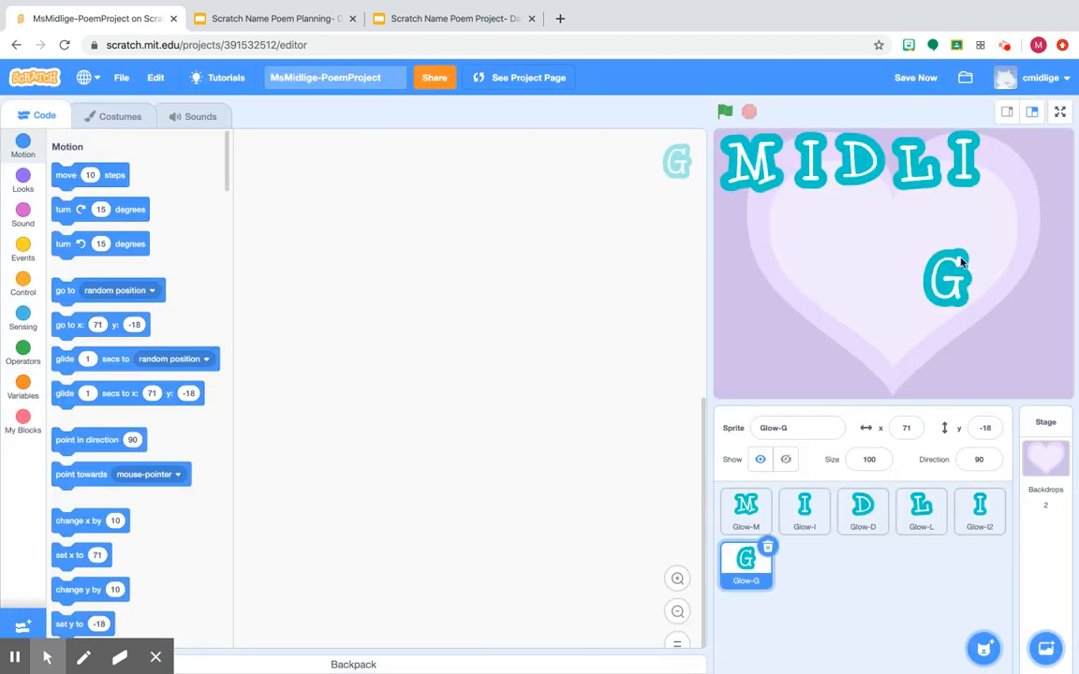
{"action": "left_click_drag", "start_coordinate": [887, 201], "coordinate": [1016, 161]}
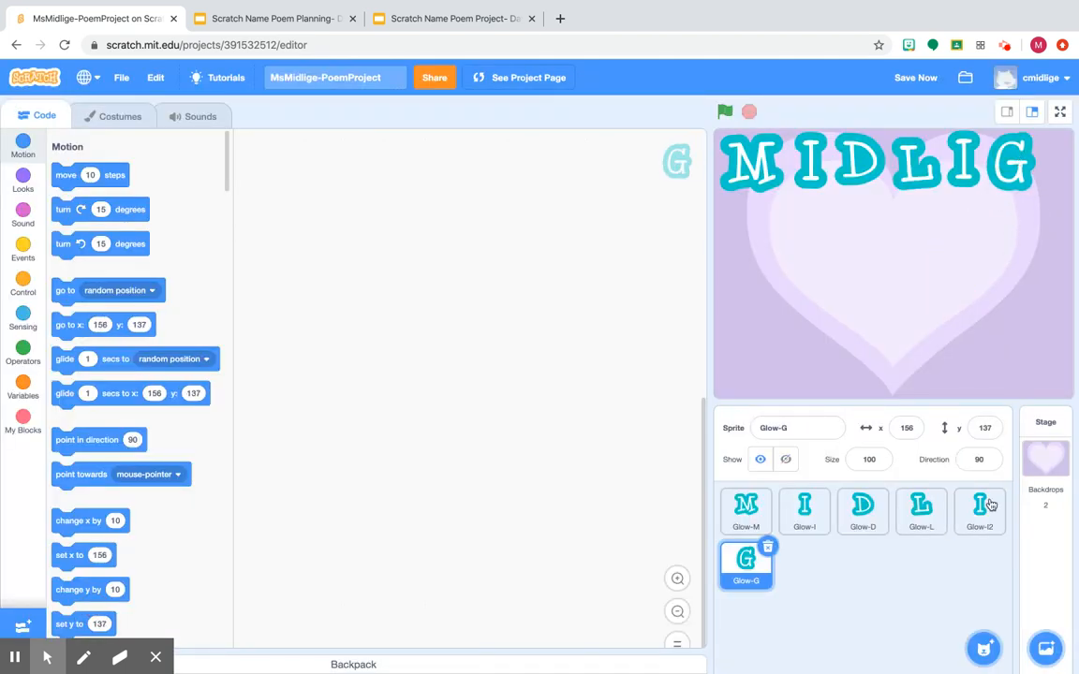
Add the Glow-E letter sprite and place it after the G to end the row, at about x 212, y 139
{"action": "left_click", "coordinate": [978, 647]}
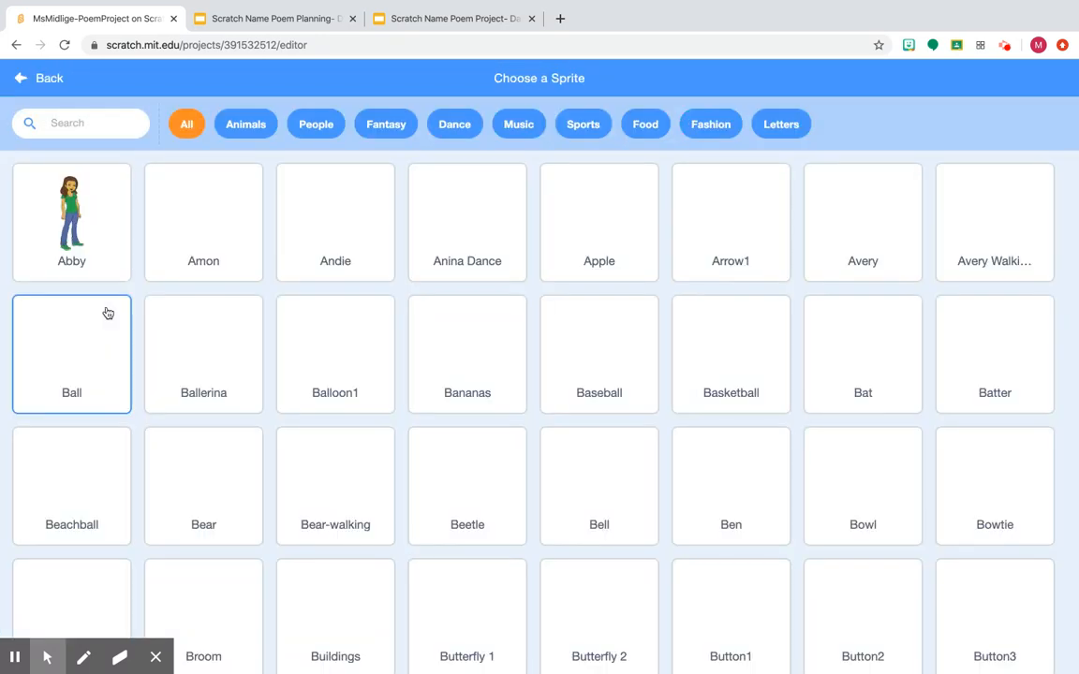
{"action": "scroll", "coordinate": [206, 482], "scroll_direction": "down", "scroll_amount": 1}
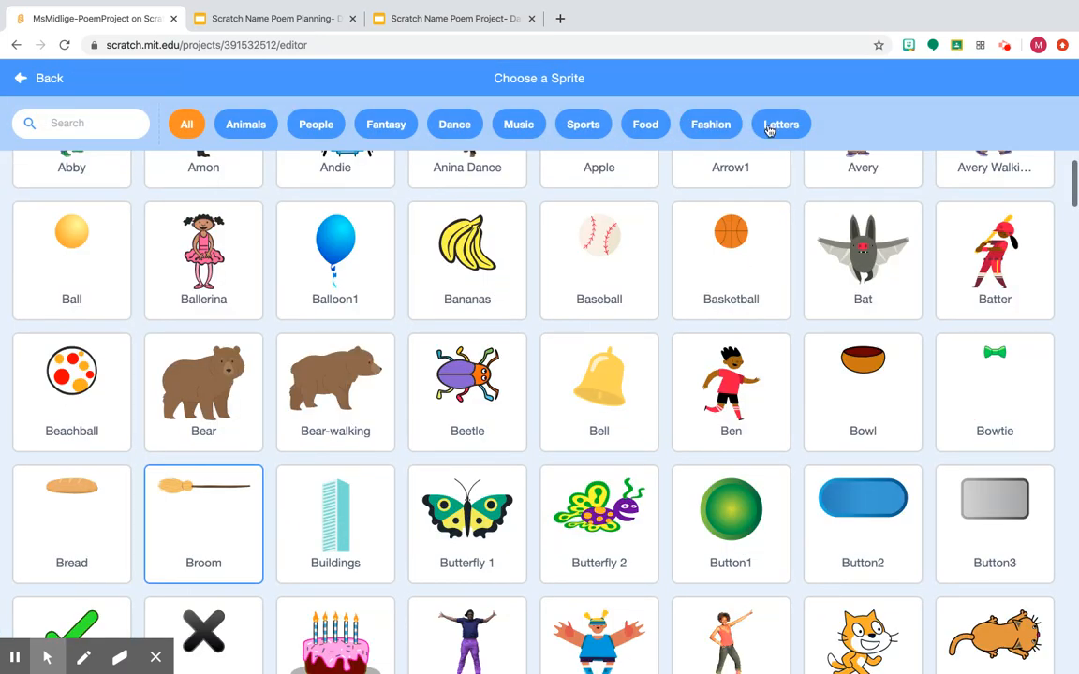
{"action": "left_click", "coordinate": [773, 127]}
{"action": "scroll", "coordinate": [588, 442], "scroll_direction": "down", "scroll_amount": 2}
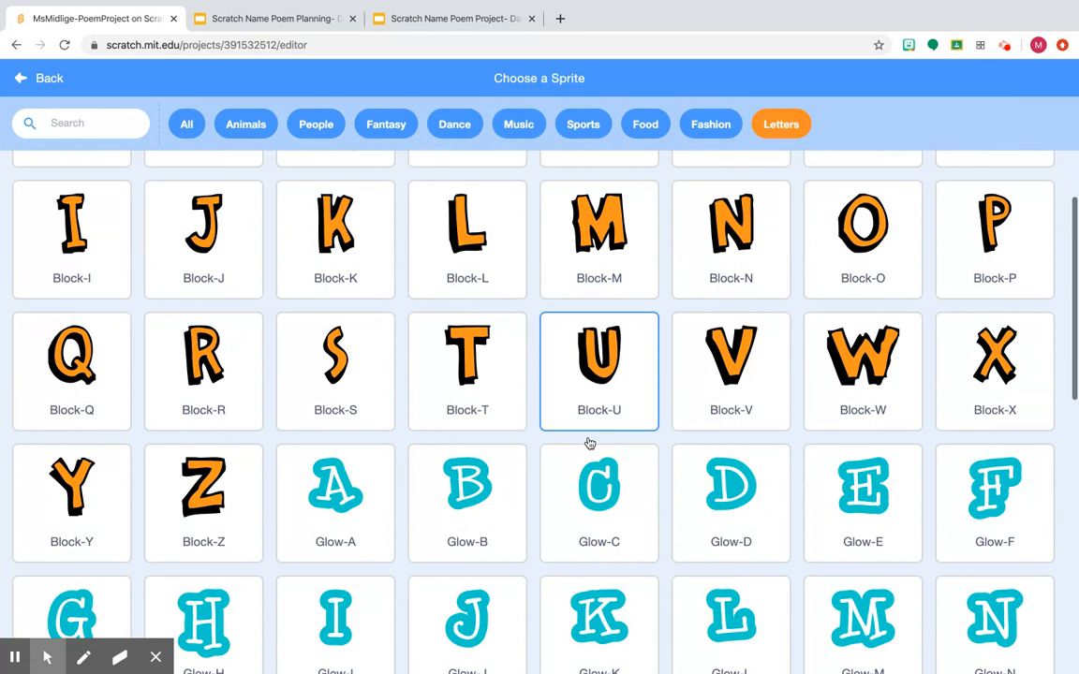
{"action": "left_click", "coordinate": [872, 498]}
{"action": "left_click_drag", "start_coordinate": [963, 248], "coordinate": [1007, 169]}
{"action": "left_click", "coordinate": [1053, 170]}
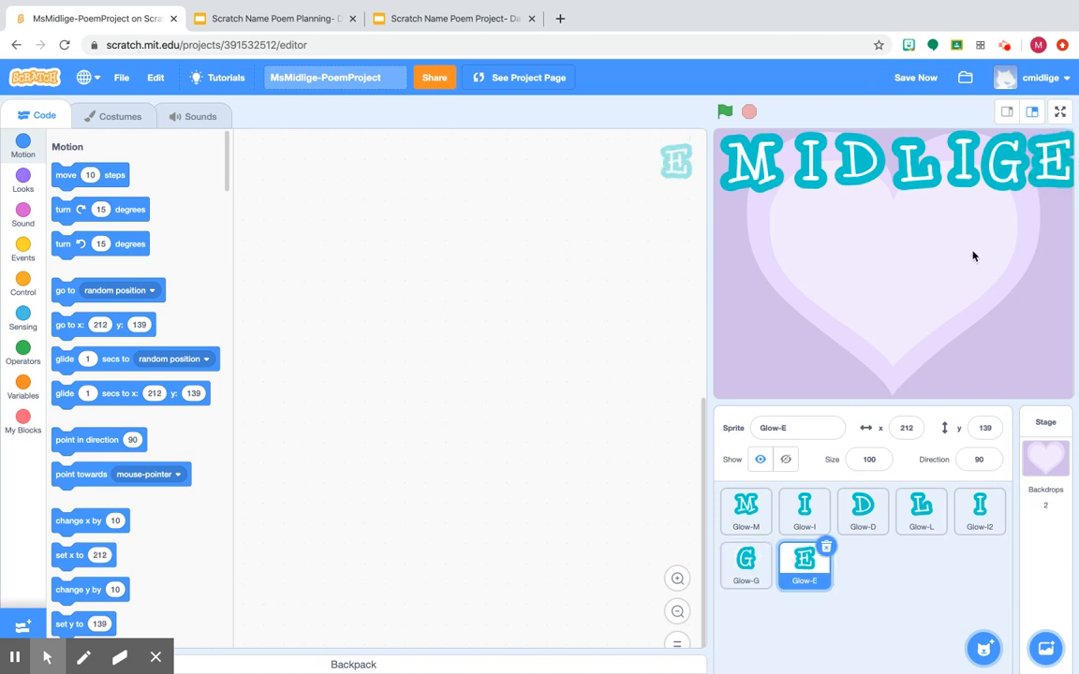
Check the "Do This Before Logging Off" slide in the Day 3 presentation and save the Scratch project
{"action": "left_click", "coordinate": [487, 18]}
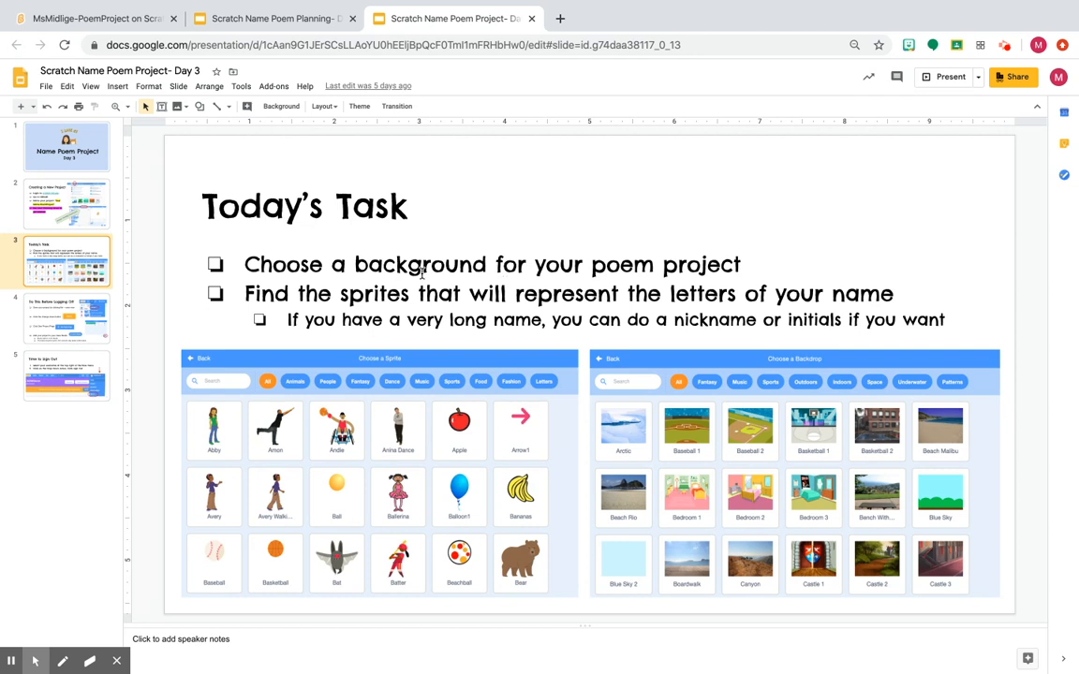
{"action": "left_click", "coordinate": [71, 329]}
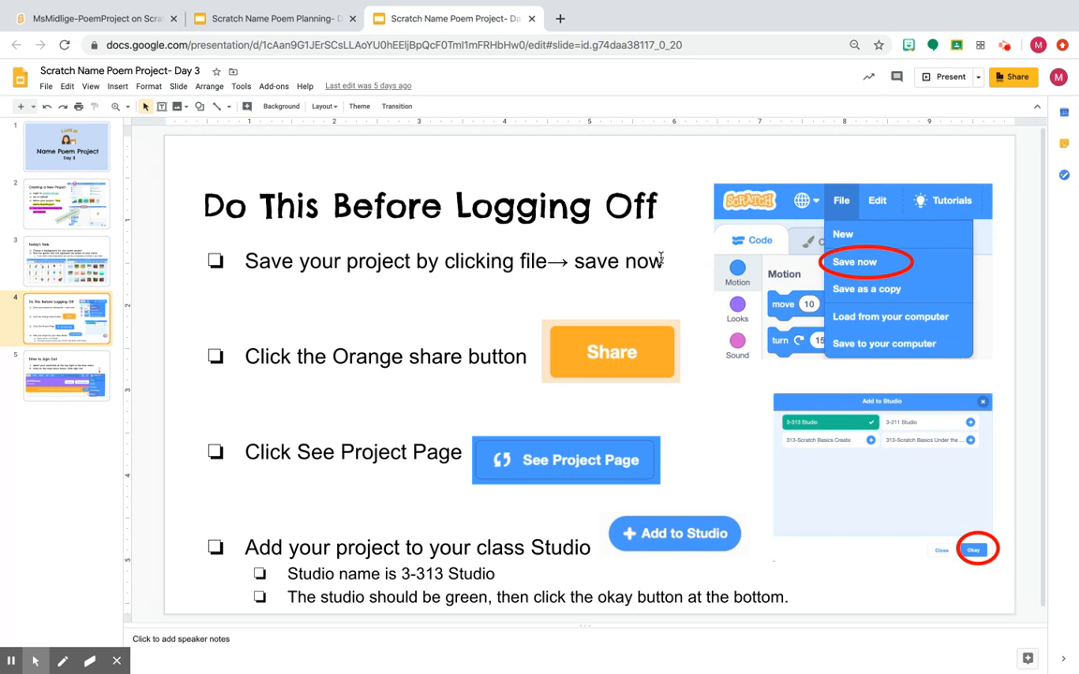
{"action": "left_click", "coordinate": [144, 21]}
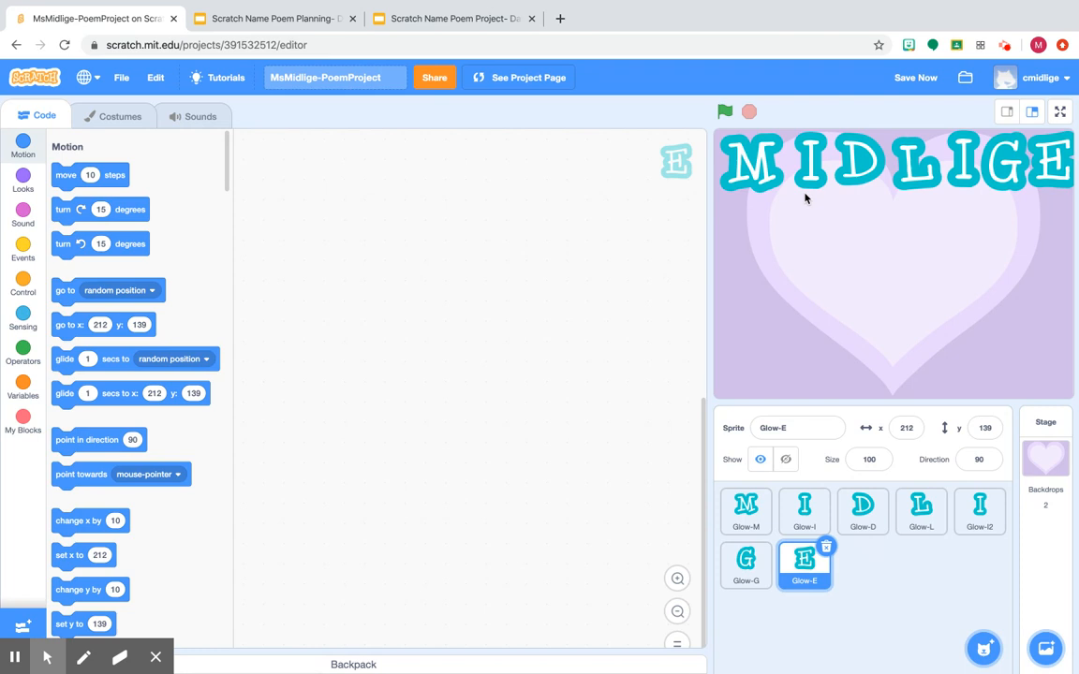
{"action": "left_click", "coordinate": [115, 82]}
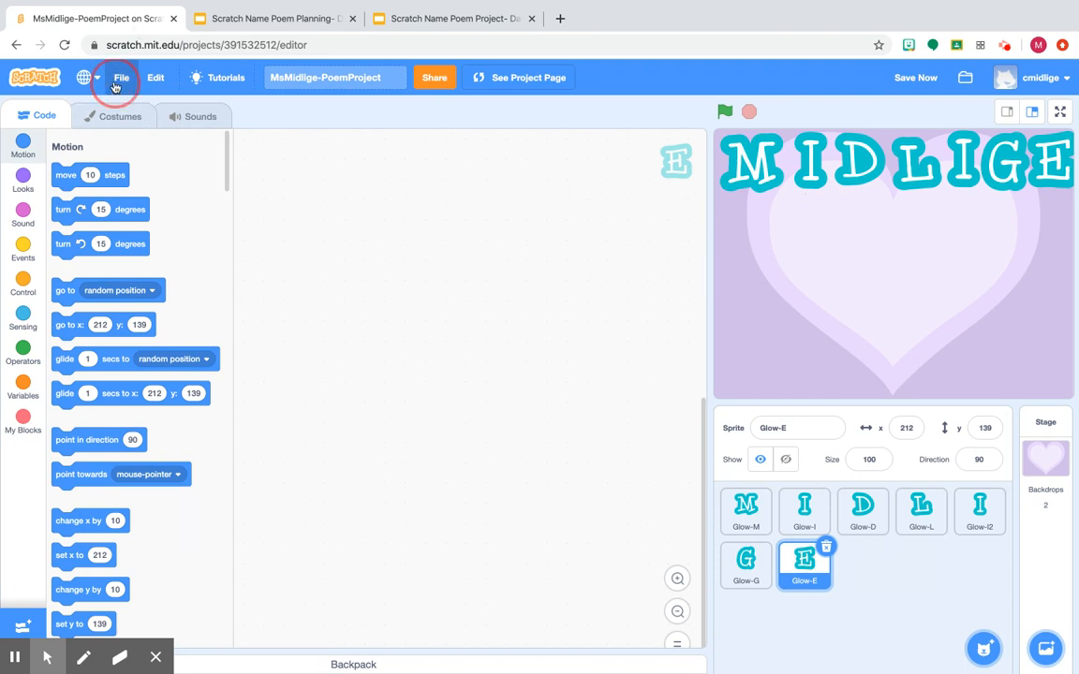
{"action": "left_click", "coordinate": [119, 138]}
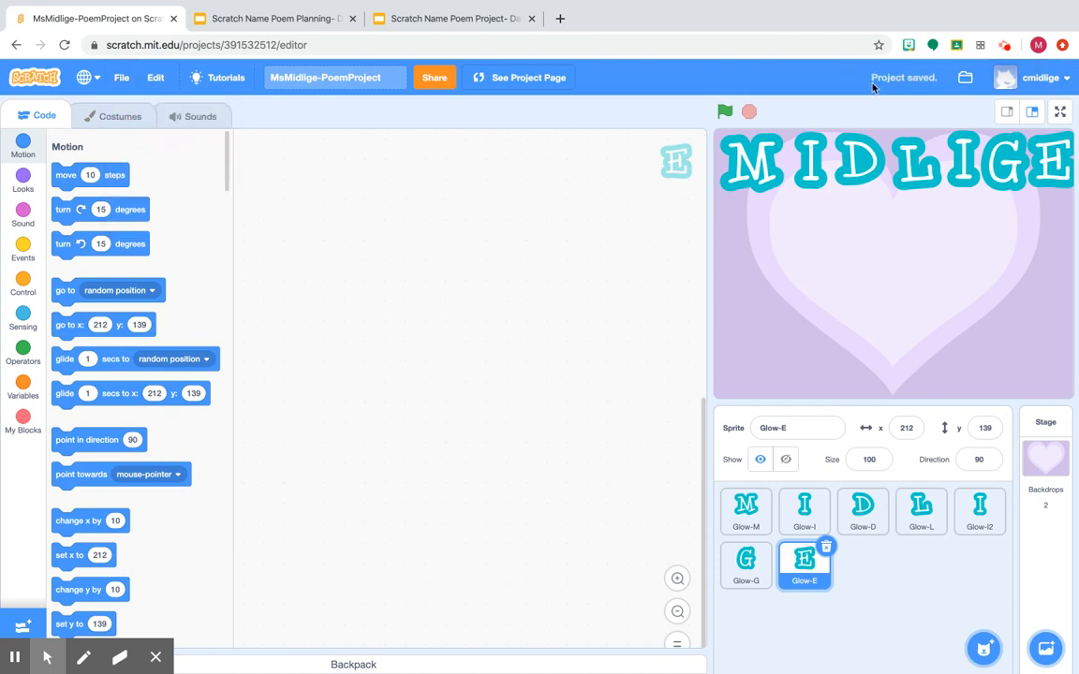
Recheck the logging-off checklist in the slides and share the Scratch project
{"action": "left_click", "coordinate": [451, 18]}
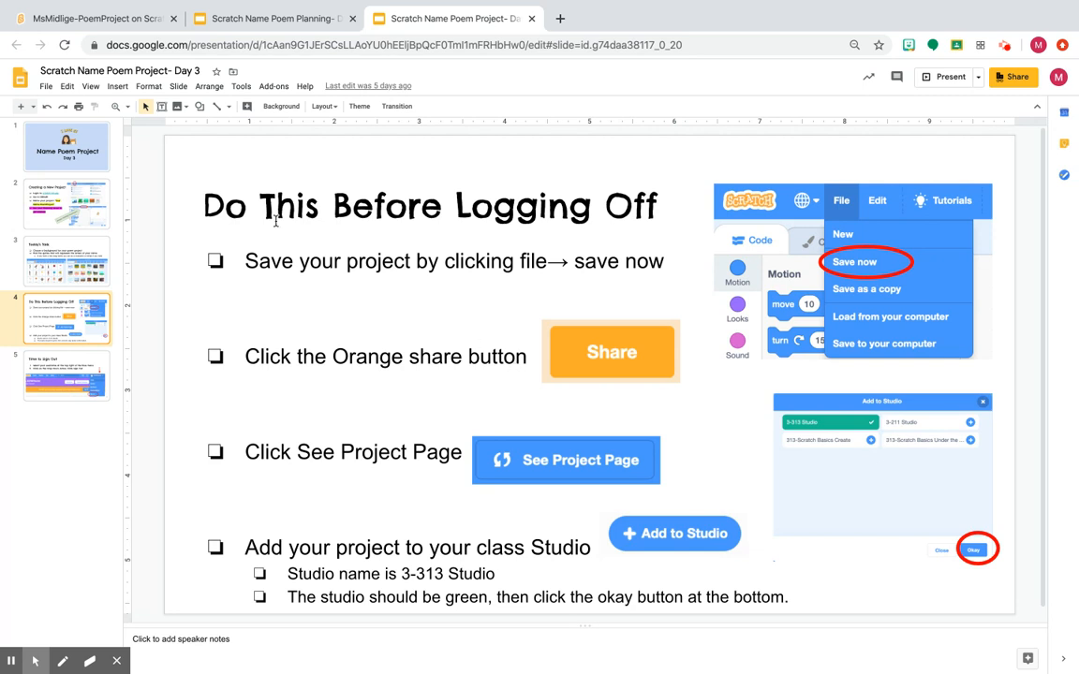
{"action": "left_click", "coordinate": [101, 18]}
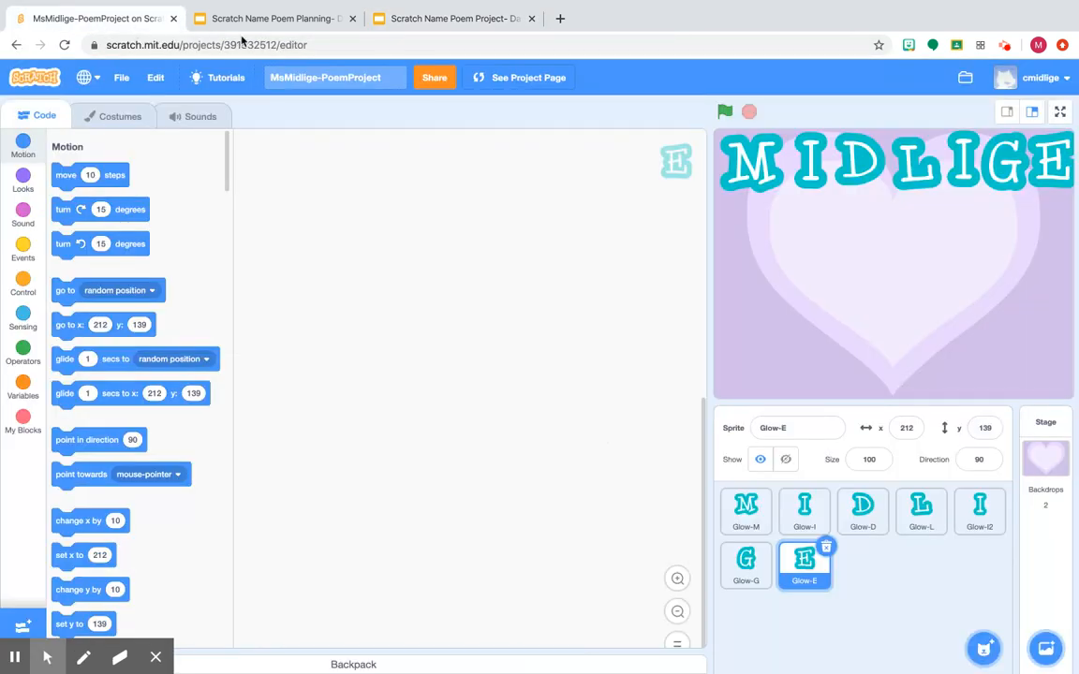
{"action": "left_click", "coordinate": [437, 82]}
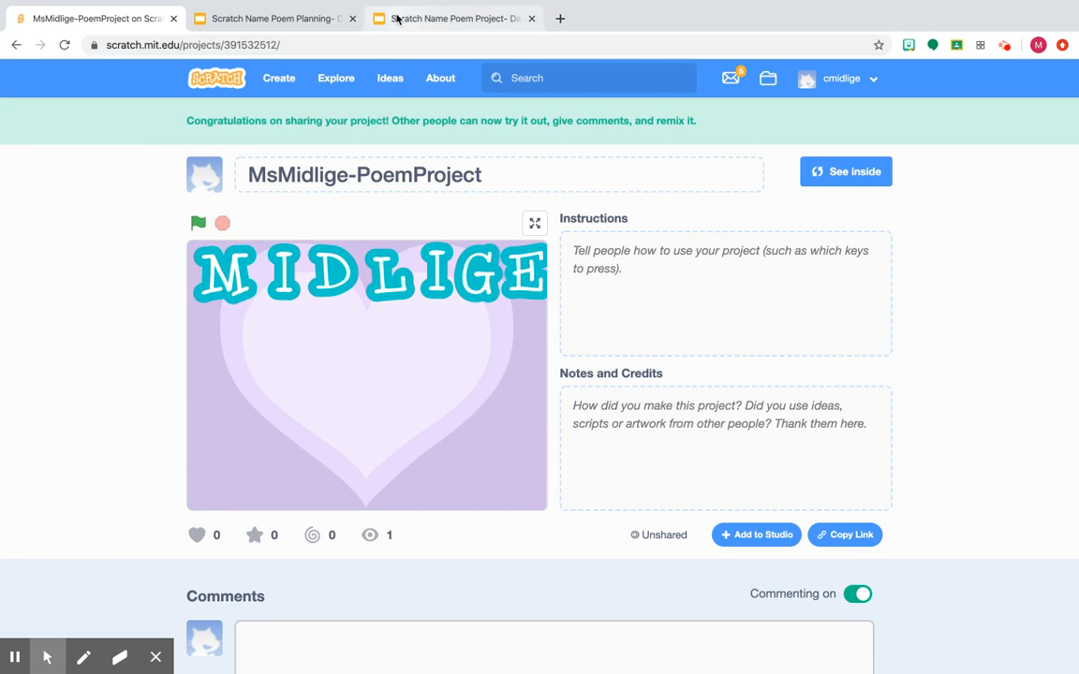
Consult the checklist slide, reopen the Scratch project in the editor and return to its project page
{"action": "left_click", "coordinate": [395, 18]}
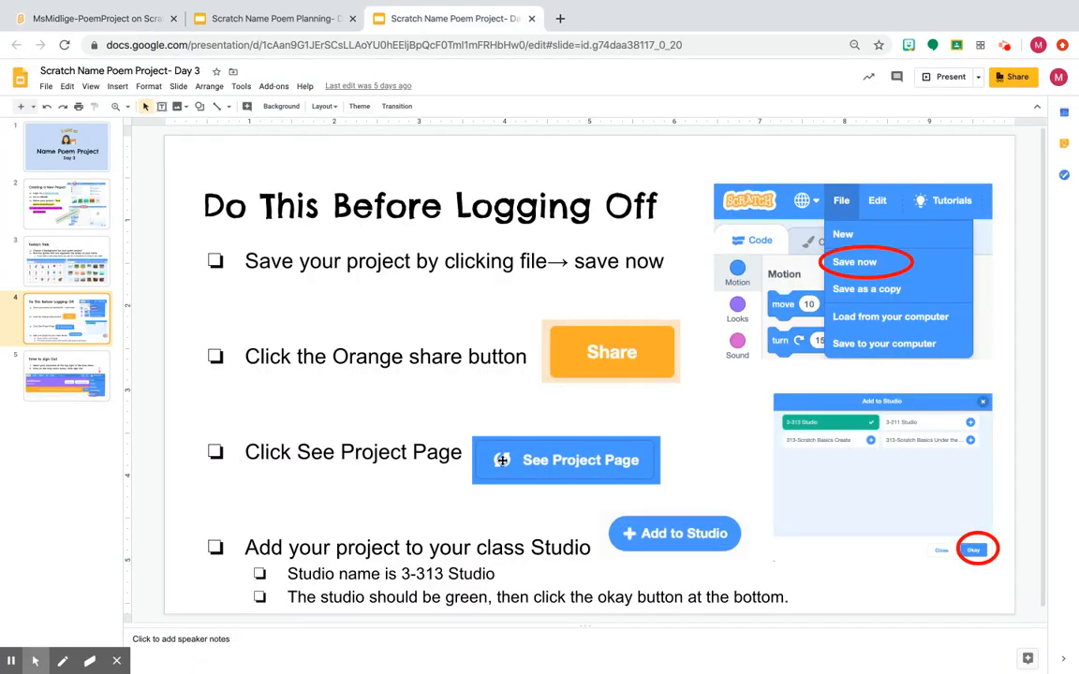
{"action": "left_click", "coordinate": [85, 18]}
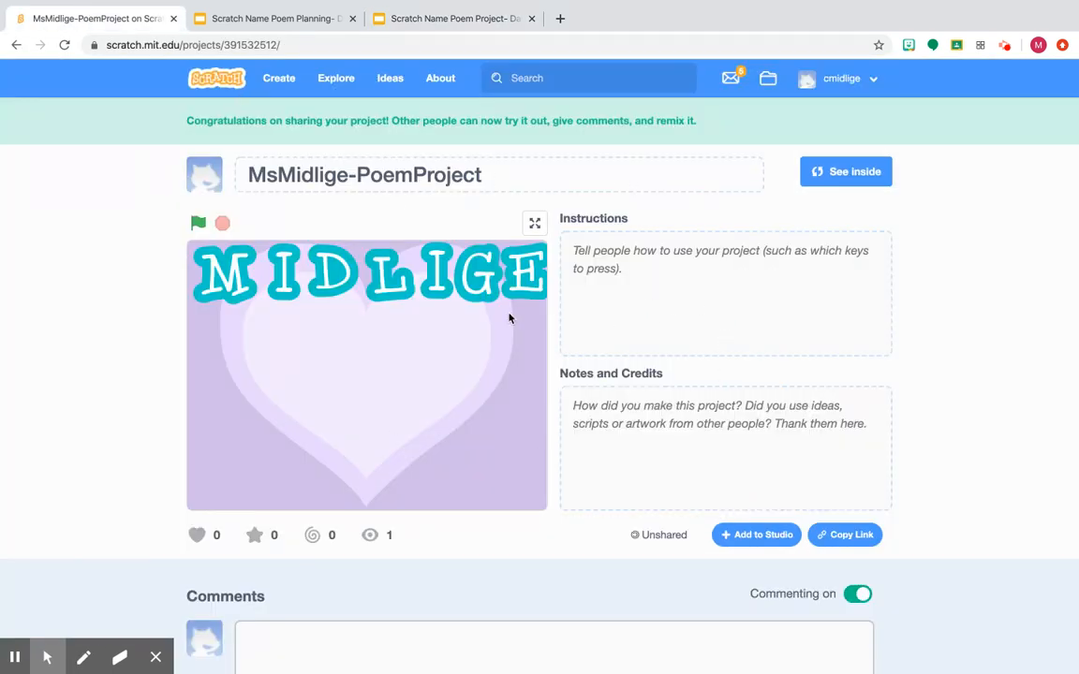
{"action": "left_click", "coordinate": [867, 173]}
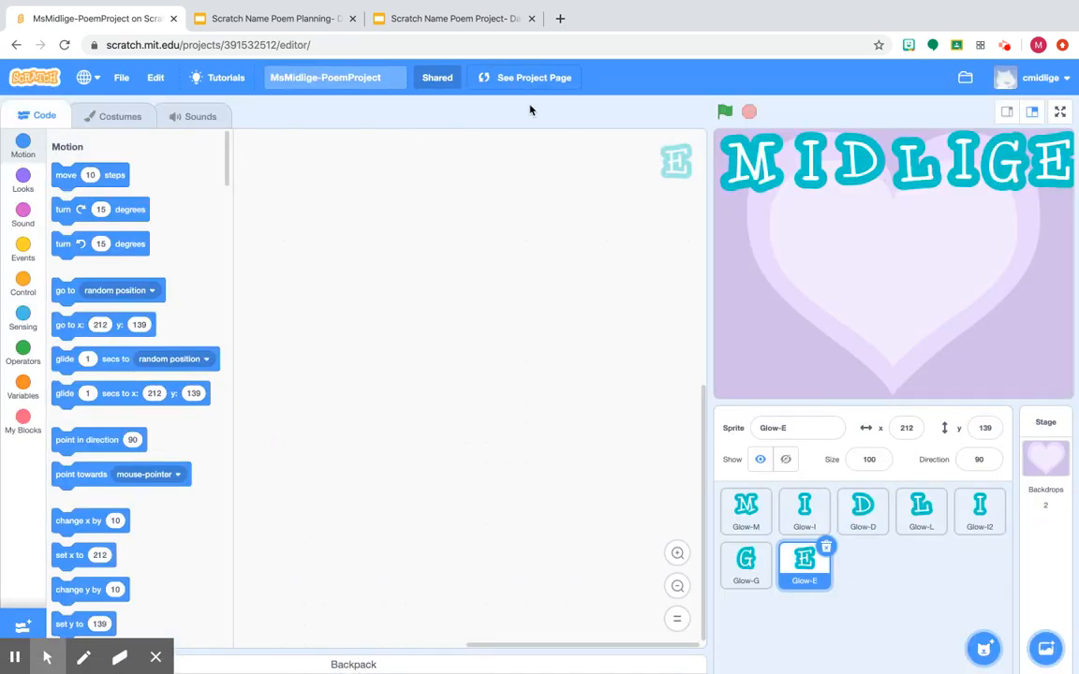
{"action": "left_click", "coordinate": [511, 75]}
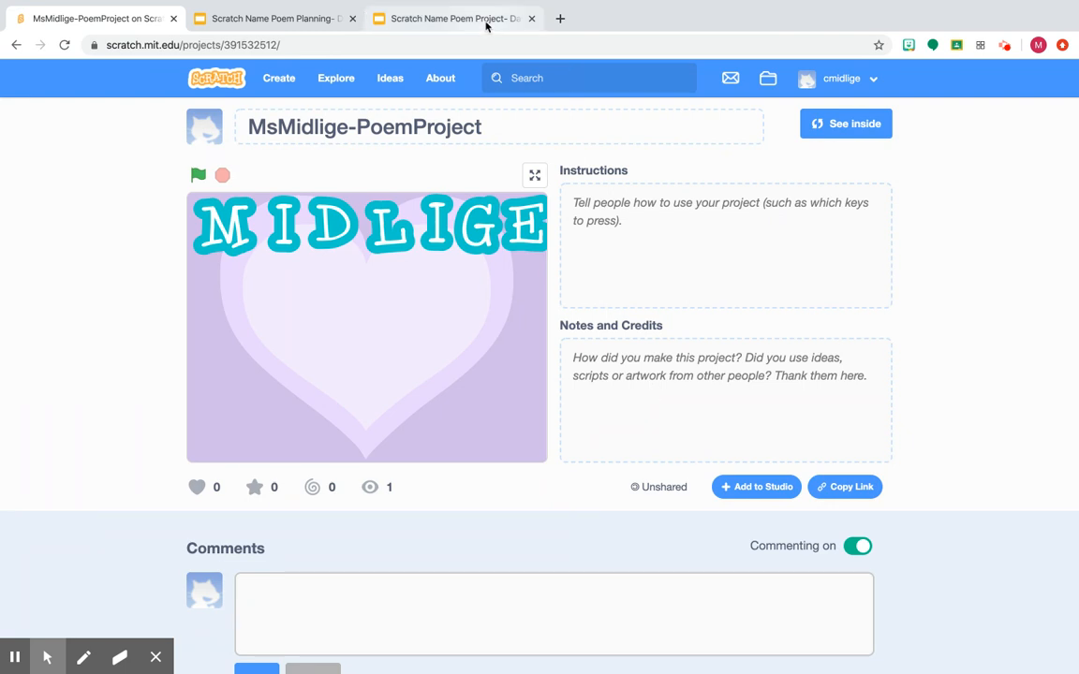
Check the studio instructions in the slides and add the Scratch project to the 3-313 Studio
{"action": "left_click", "coordinate": [438, 23]}
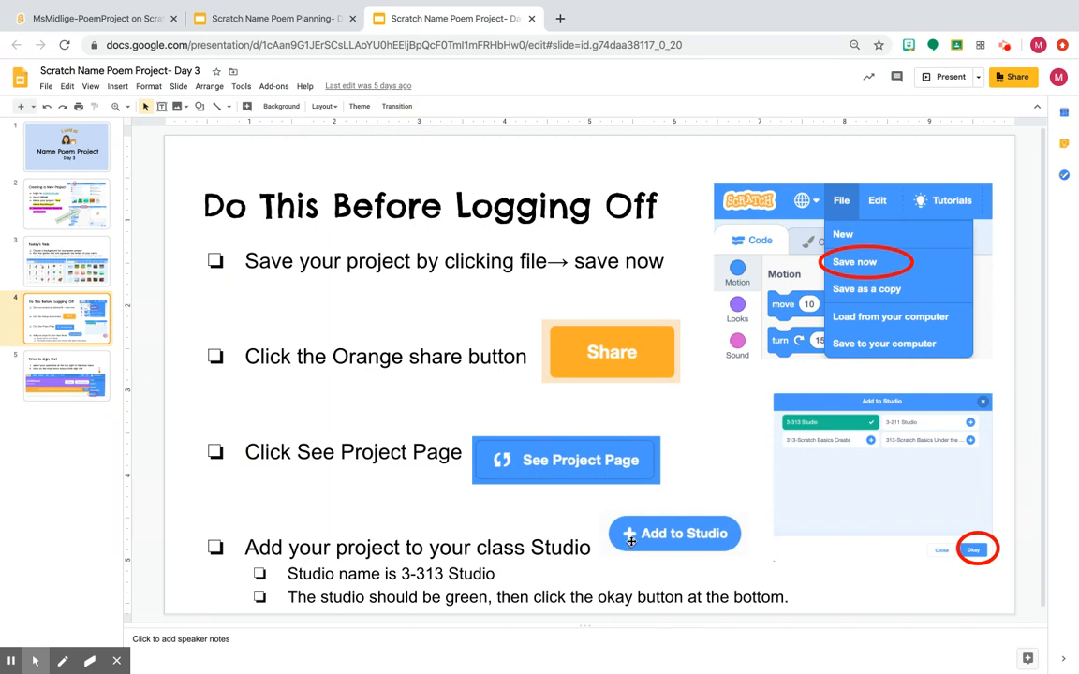
{"action": "left_click", "coordinate": [98, 18]}
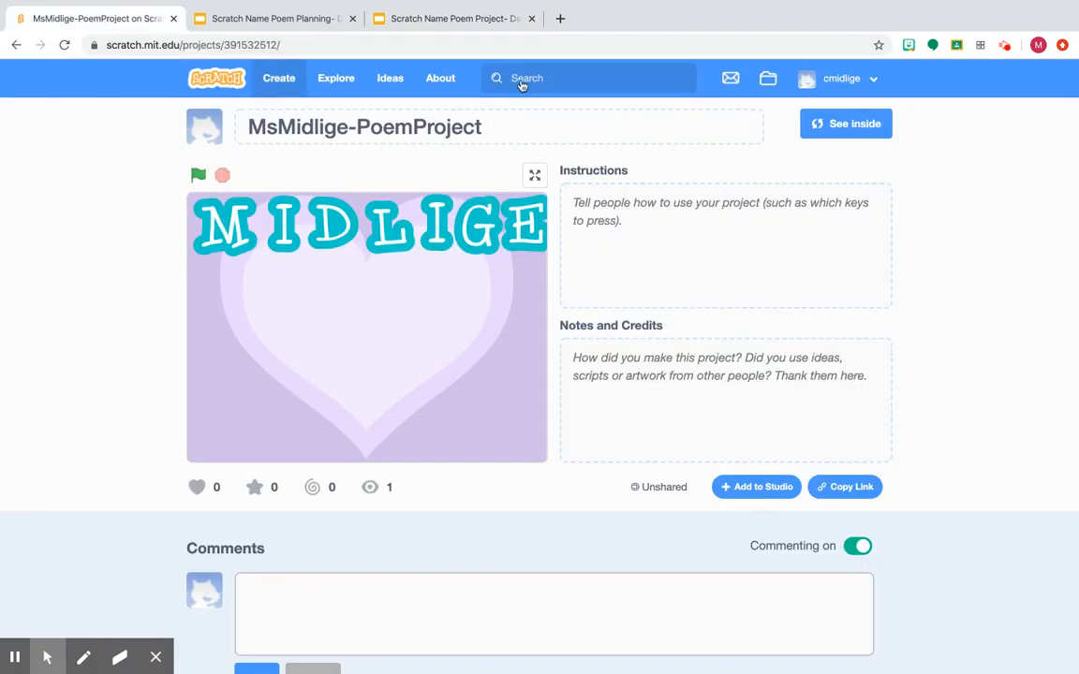
{"action": "left_click", "coordinate": [758, 489]}
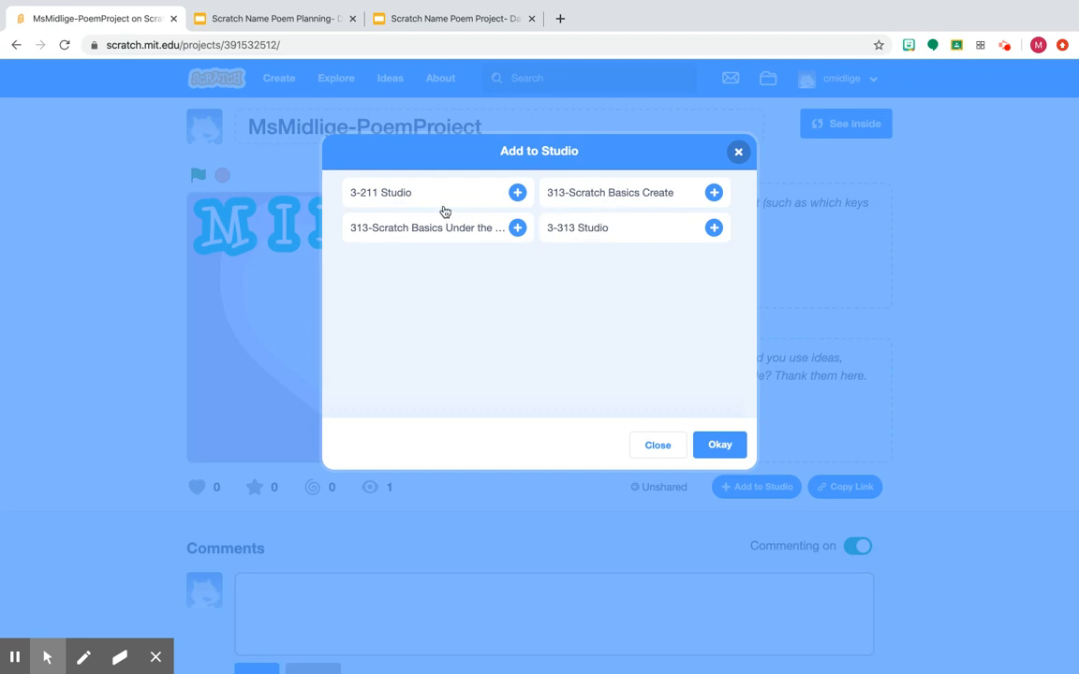
{"action": "left_click", "coordinate": [566, 230]}
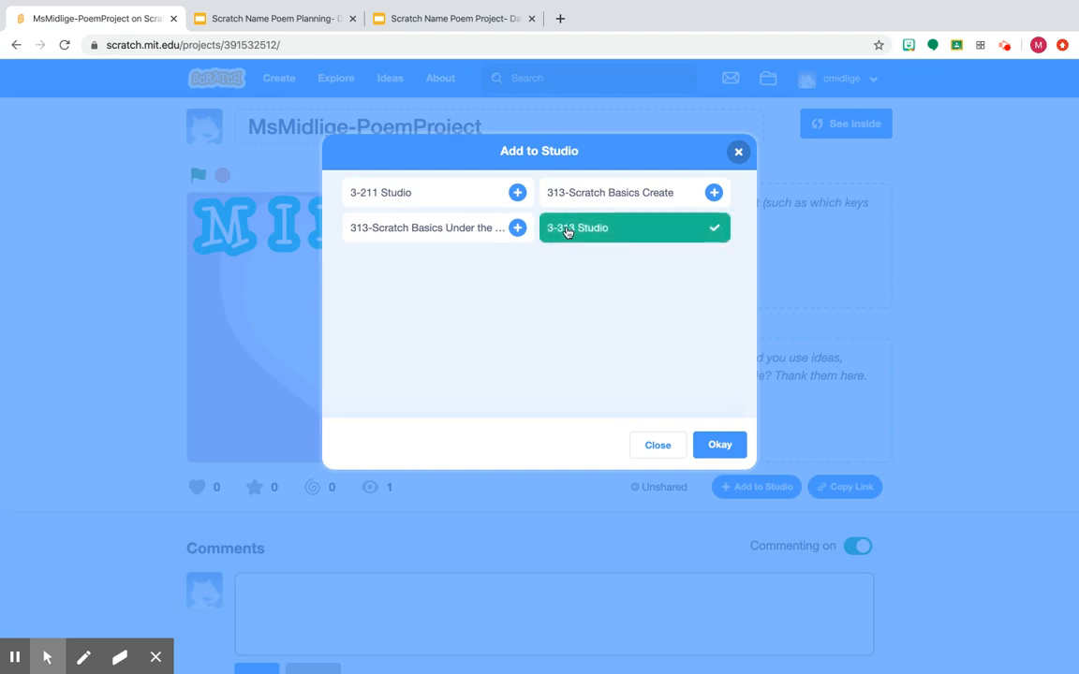
{"action": "left_click", "coordinate": [721, 446]}
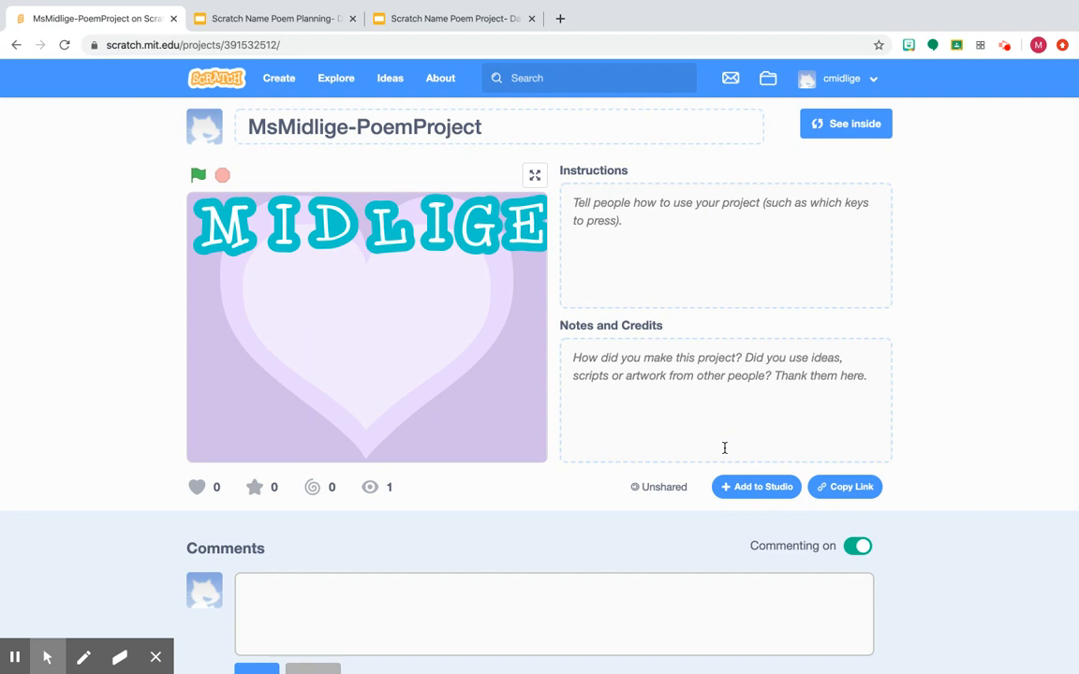
{"action": "scroll", "coordinate": [724, 448], "scroll_direction": "down", "scroll_amount": 3}
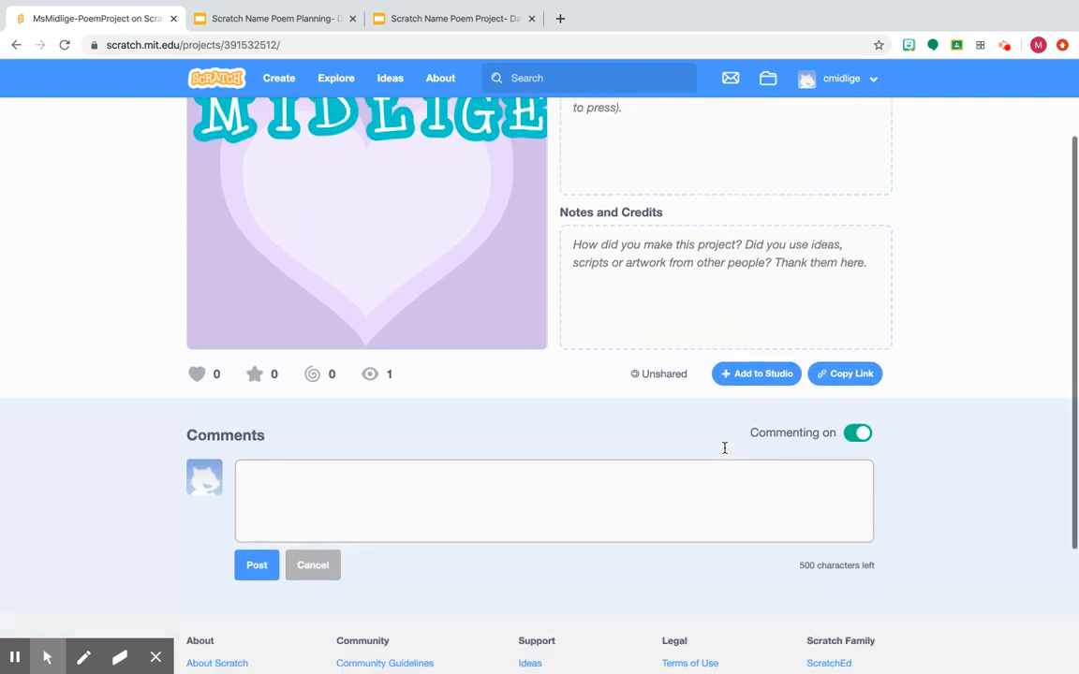
{"action": "scroll", "coordinate": [724, 448], "scroll_direction": "up", "scroll_amount": 3}
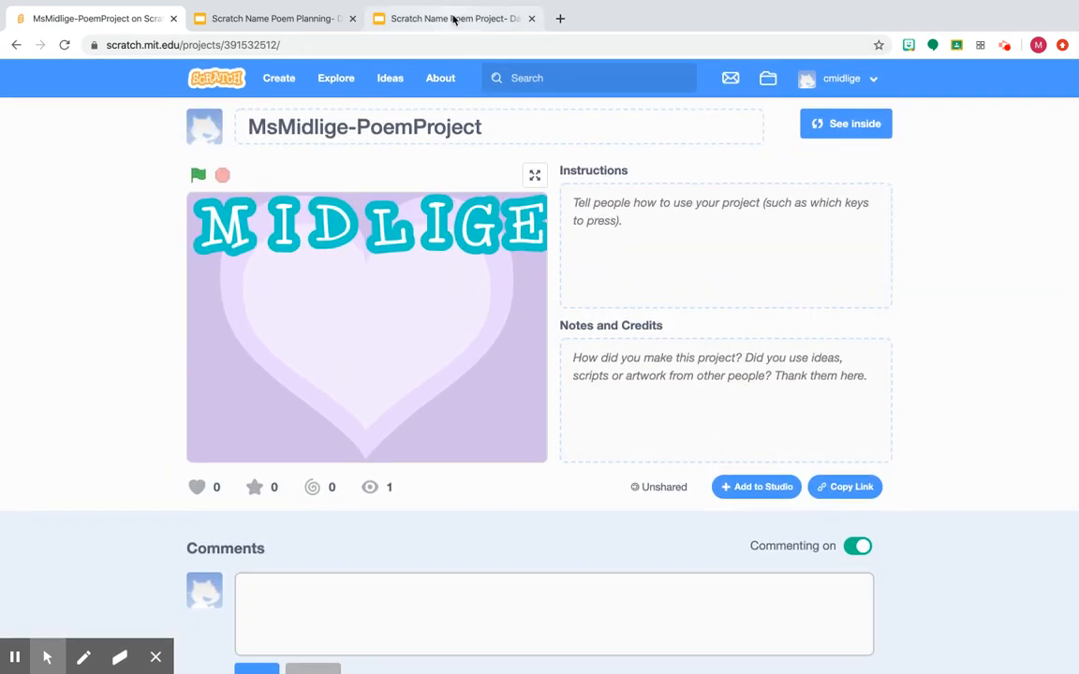
View the "Time to Sign Out" slide in the Day 3 presentation and sign out of the Scratch account
{"action": "left_click", "coordinate": [453, 18]}
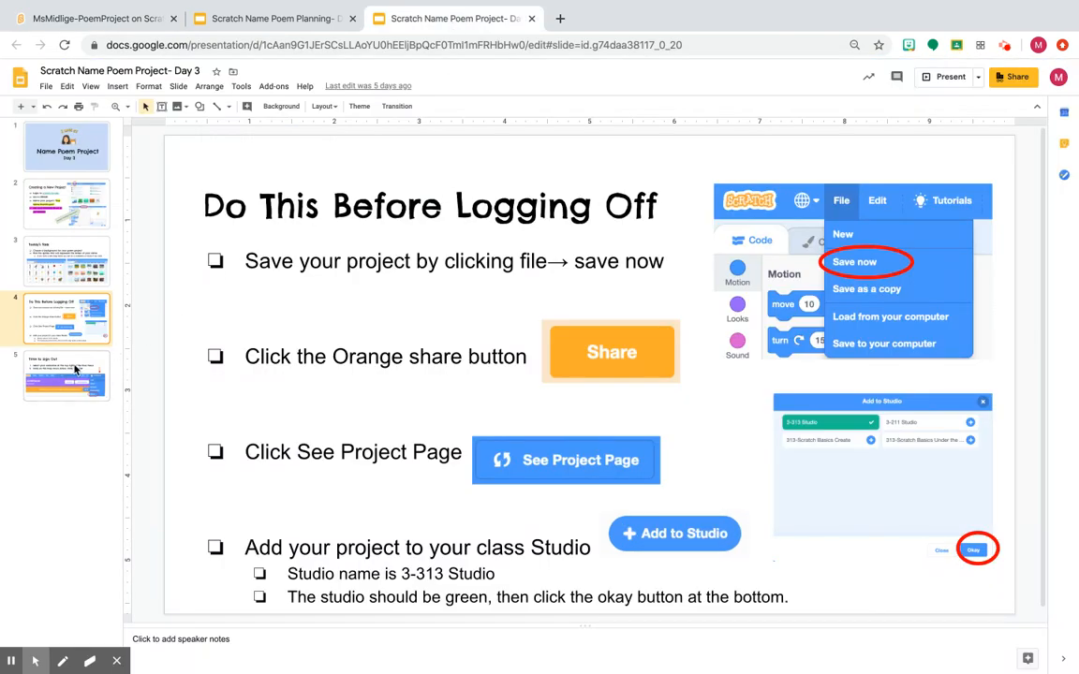
{"action": "left_click", "coordinate": [73, 368]}
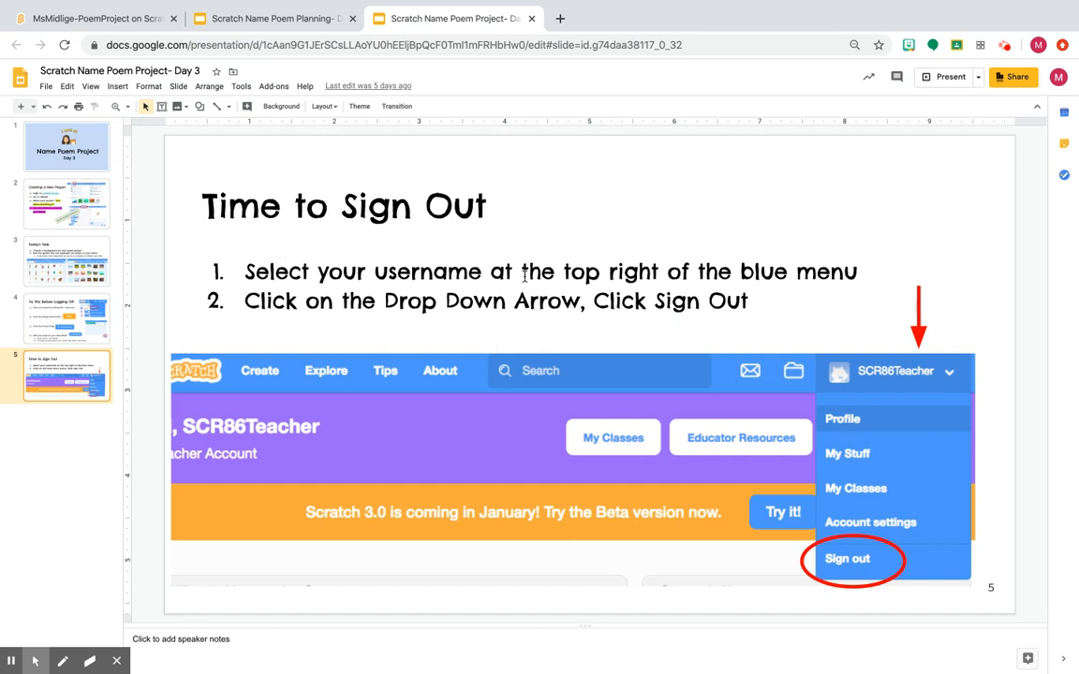
{"action": "left_click", "coordinate": [75, 18]}
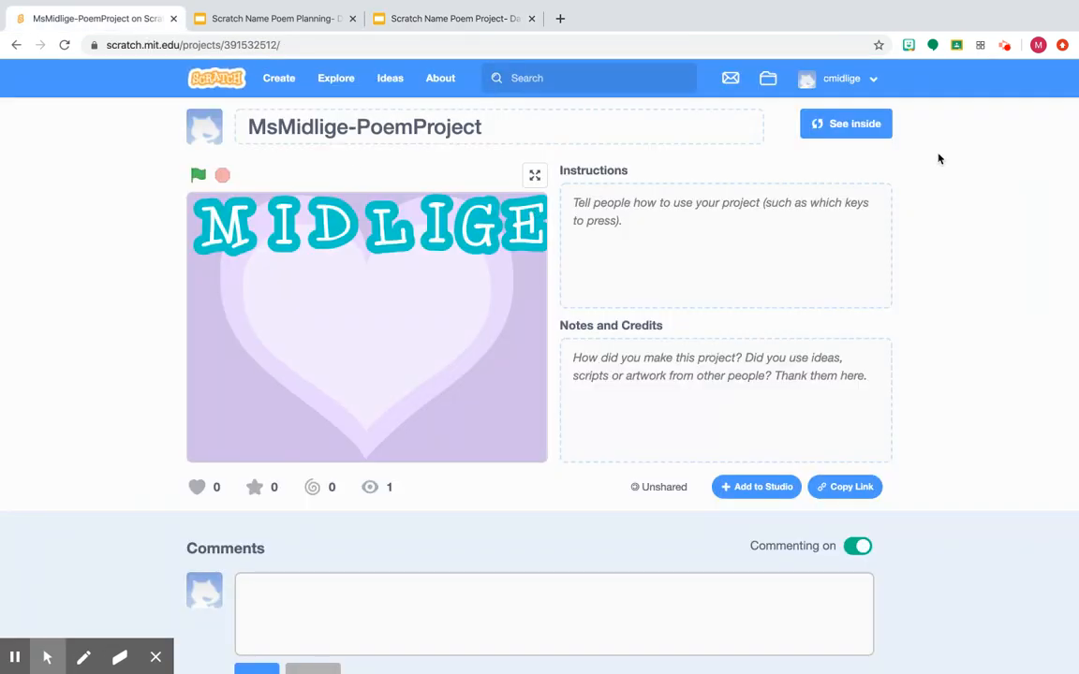
{"action": "left_click", "coordinate": [870, 80]}
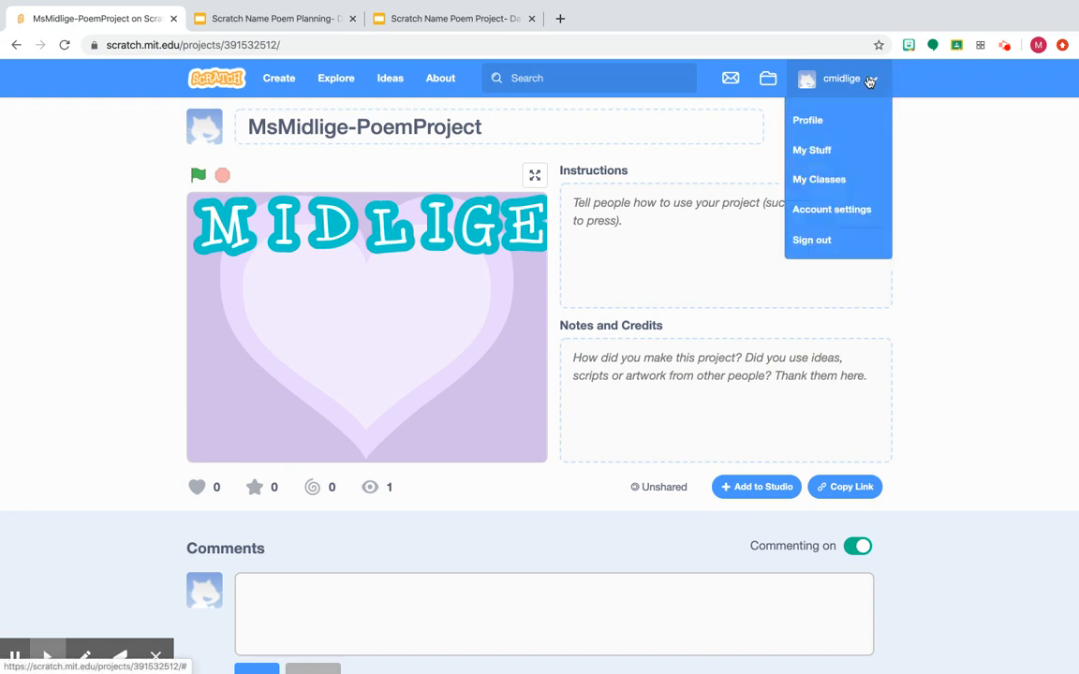
{"action": "left_click", "coordinate": [812, 244]}
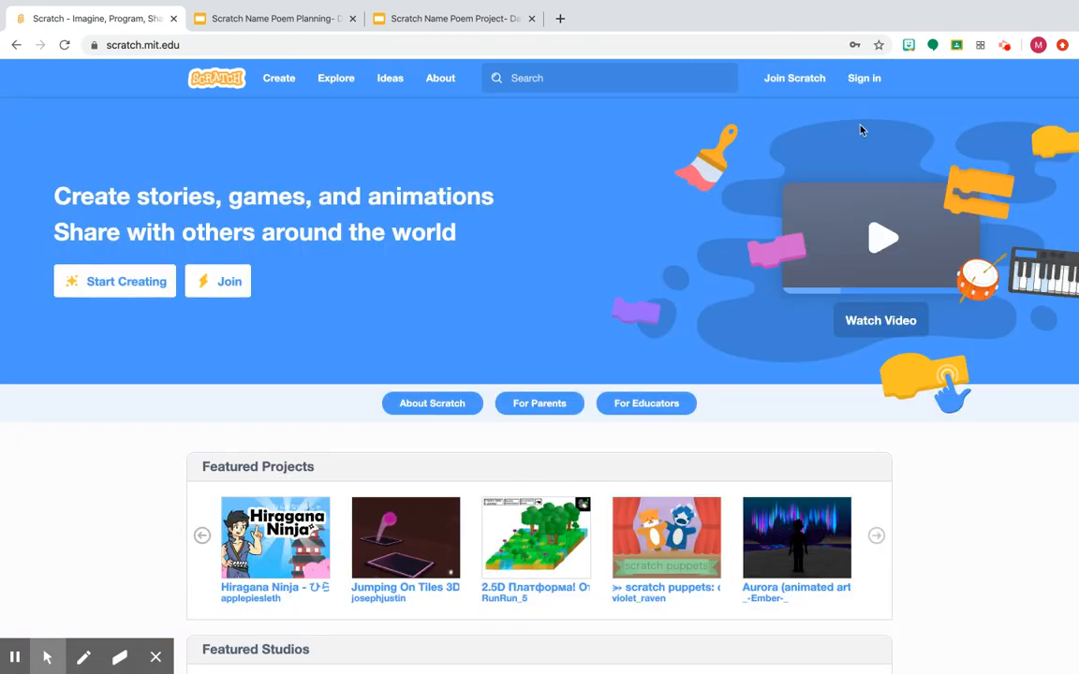
Sign back in to the Scratch teacher account and open the Ideas page
{"action": "left_click", "coordinate": [863, 77]}
{"action": "left_click", "coordinate": [748, 296]}
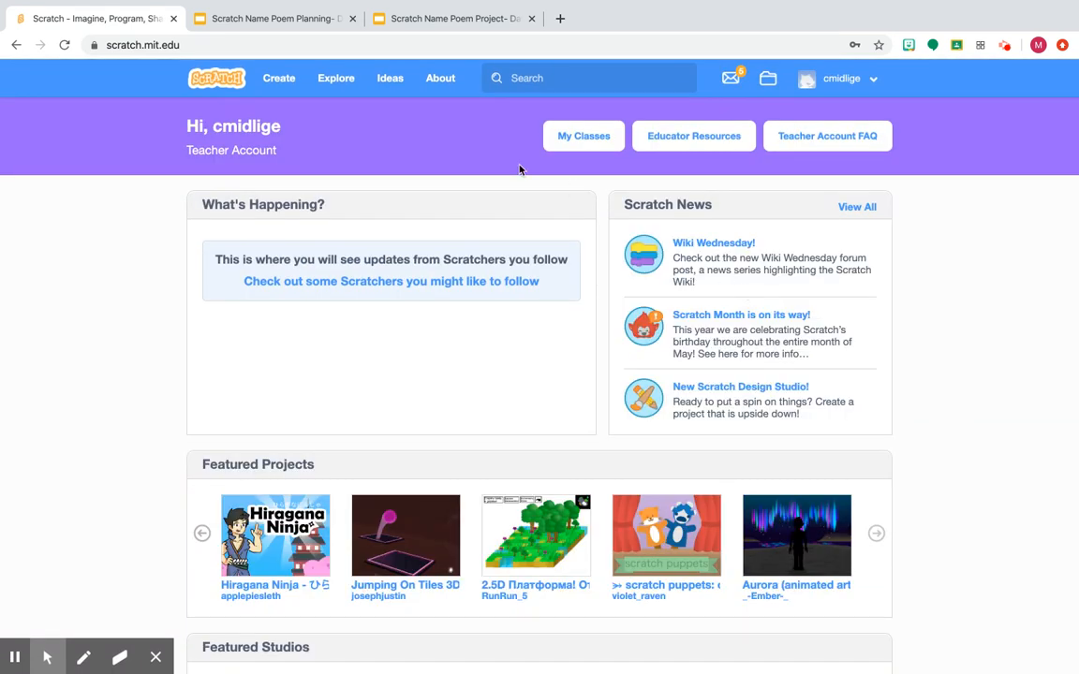
{"action": "left_click", "coordinate": [387, 79]}
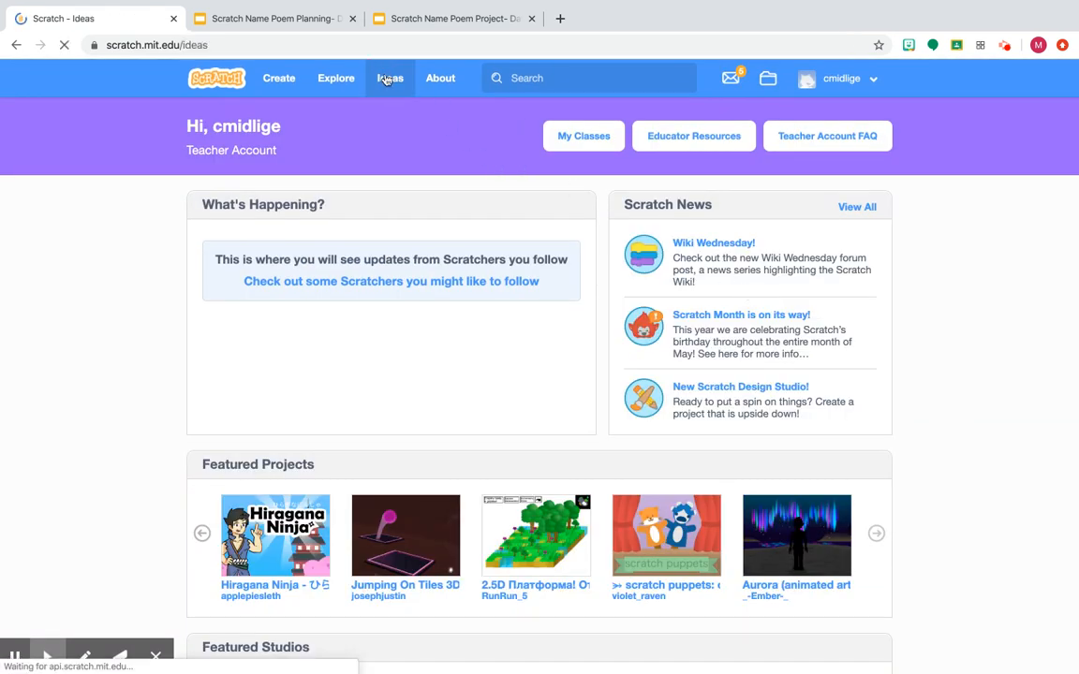
Browse the Scratch Ideas page, examining the Getting Started tutorial and the Activity Guides such as Animate a Name
{"action": "scroll", "coordinate": [245, 403], "scroll_direction": "down", "scroll_amount": 1}
{"action": "scroll", "coordinate": [245, 403], "scroll_direction": "down", "scroll_amount": 8}
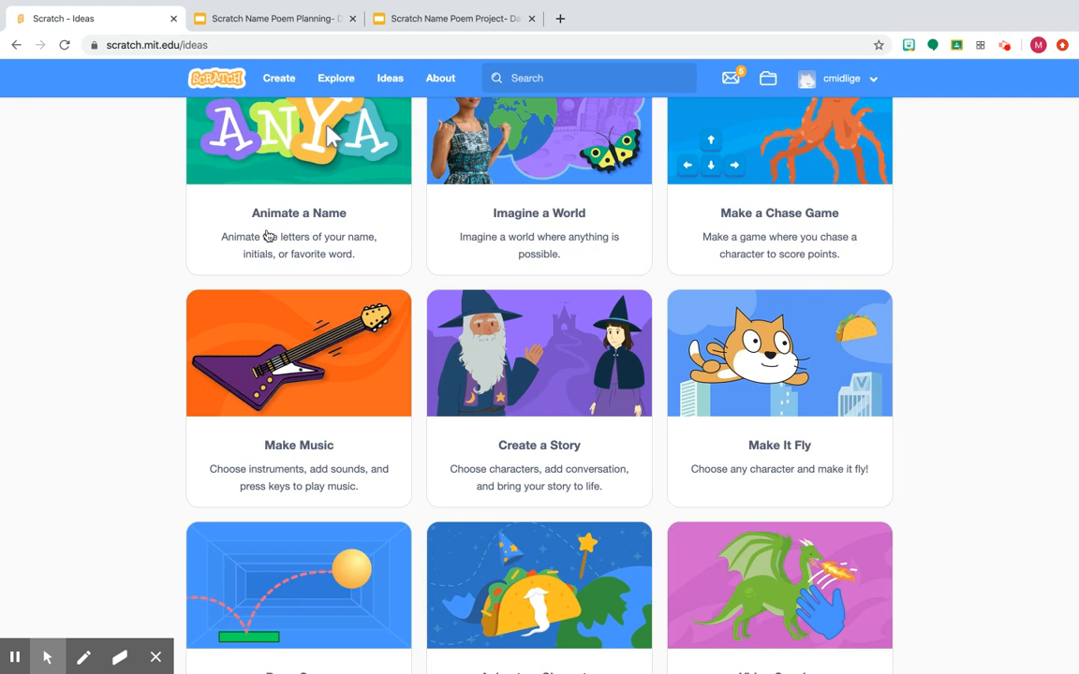
{"action": "scroll", "coordinate": [267, 236], "scroll_direction": "up", "scroll_amount": 3}
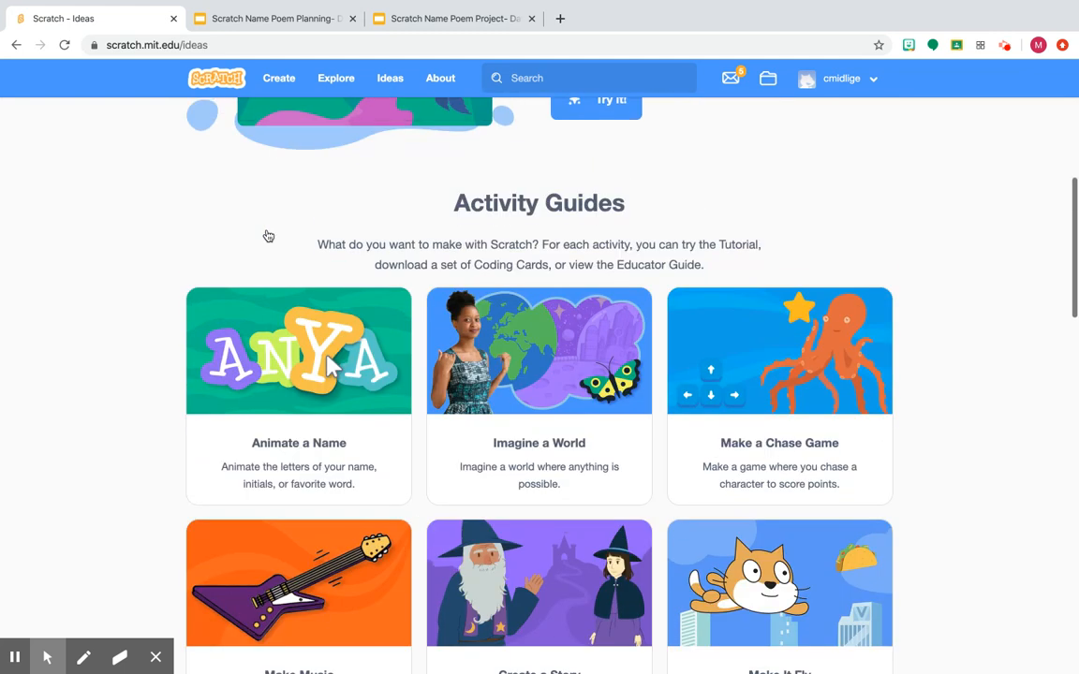
{"action": "left_click", "coordinate": [393, 82]}
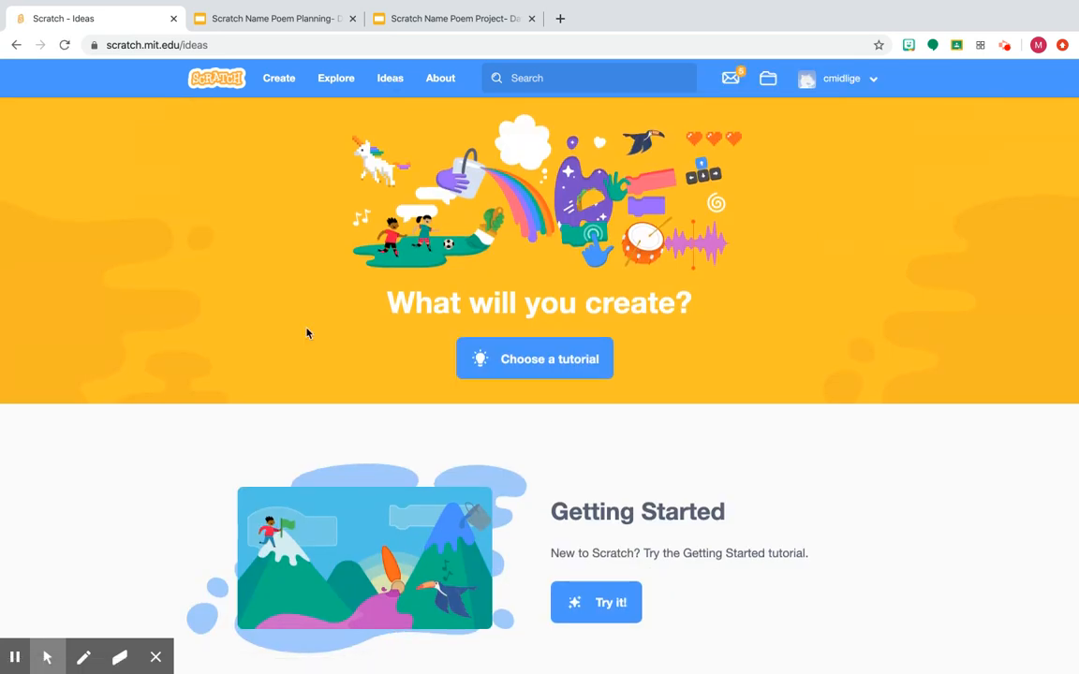
{"action": "scroll", "coordinate": [306, 330], "scroll_direction": "down", "scroll_amount": 4}
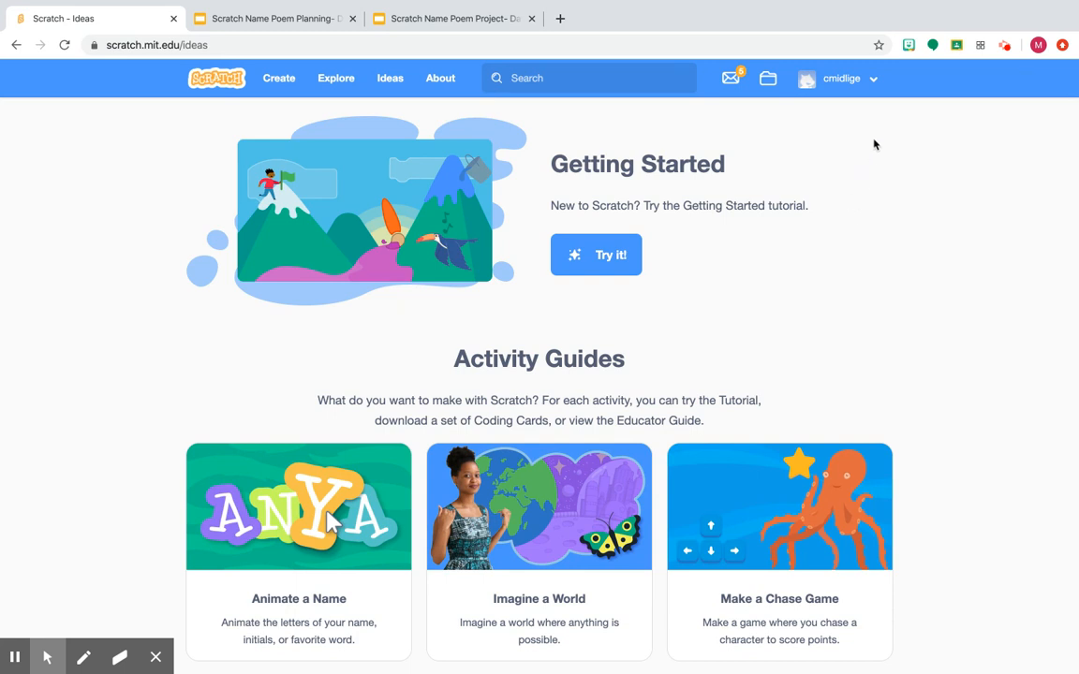
Sign out of the Scratch teacher account
{"action": "left_click", "coordinate": [871, 93]}
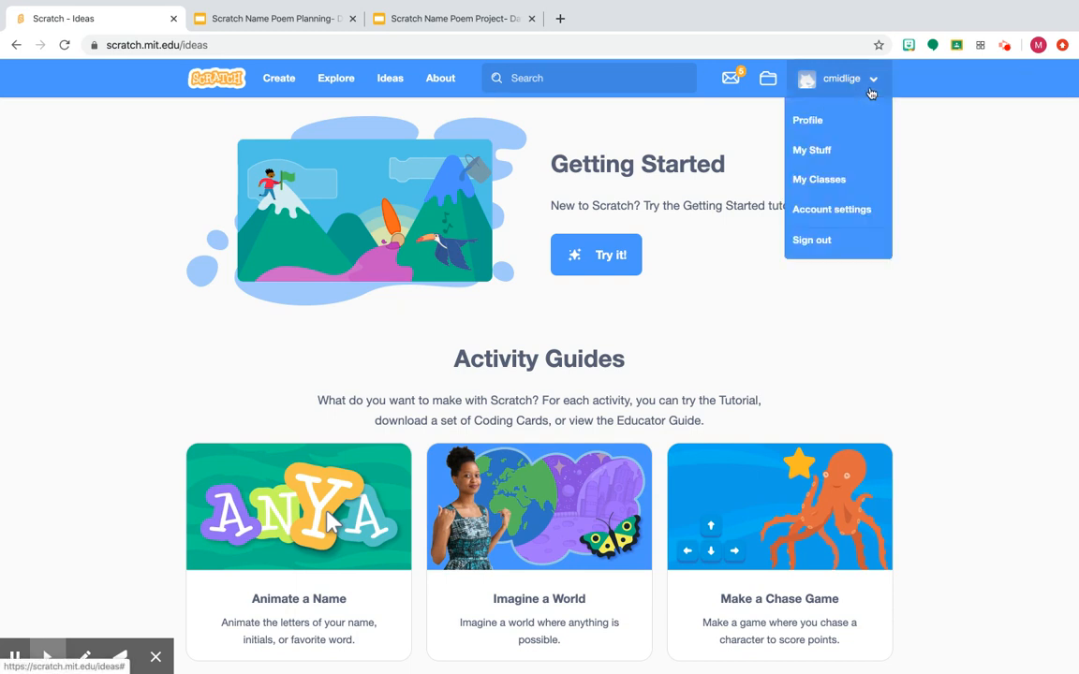
{"action": "left_click", "coordinate": [811, 241]}
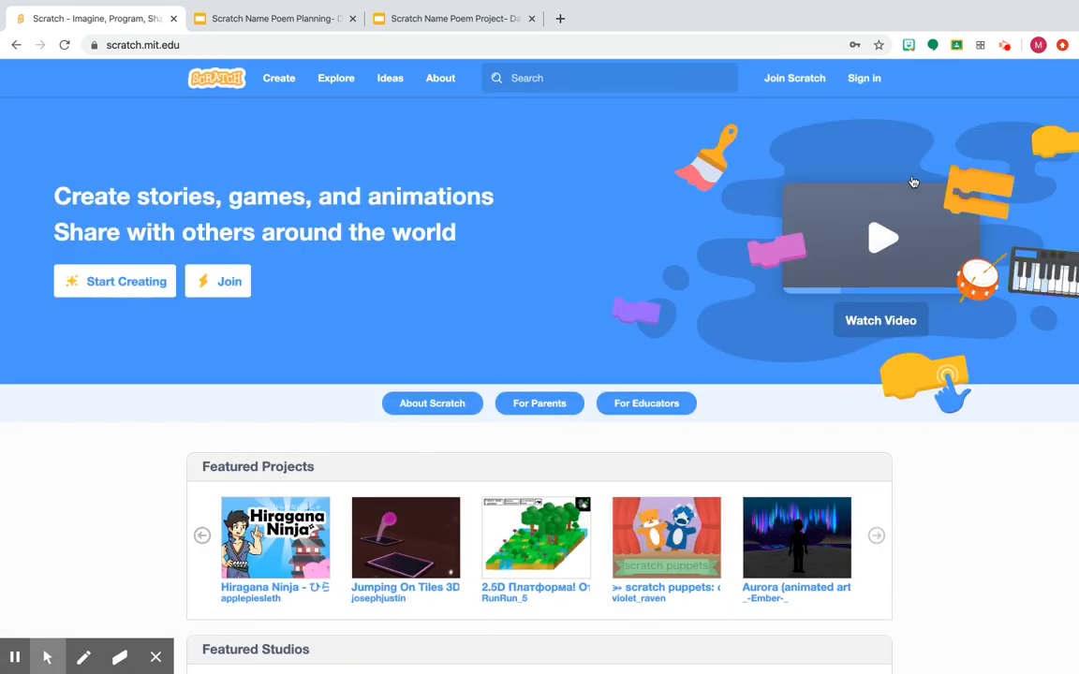
{"action": "left_click", "coordinate": [1004, 45]}
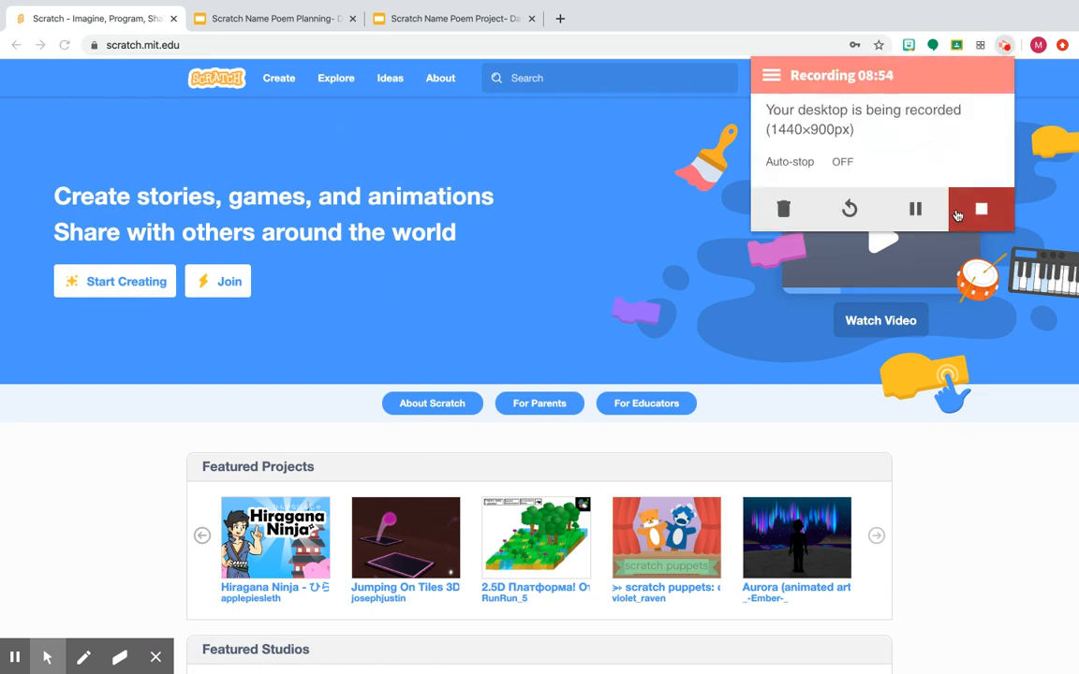